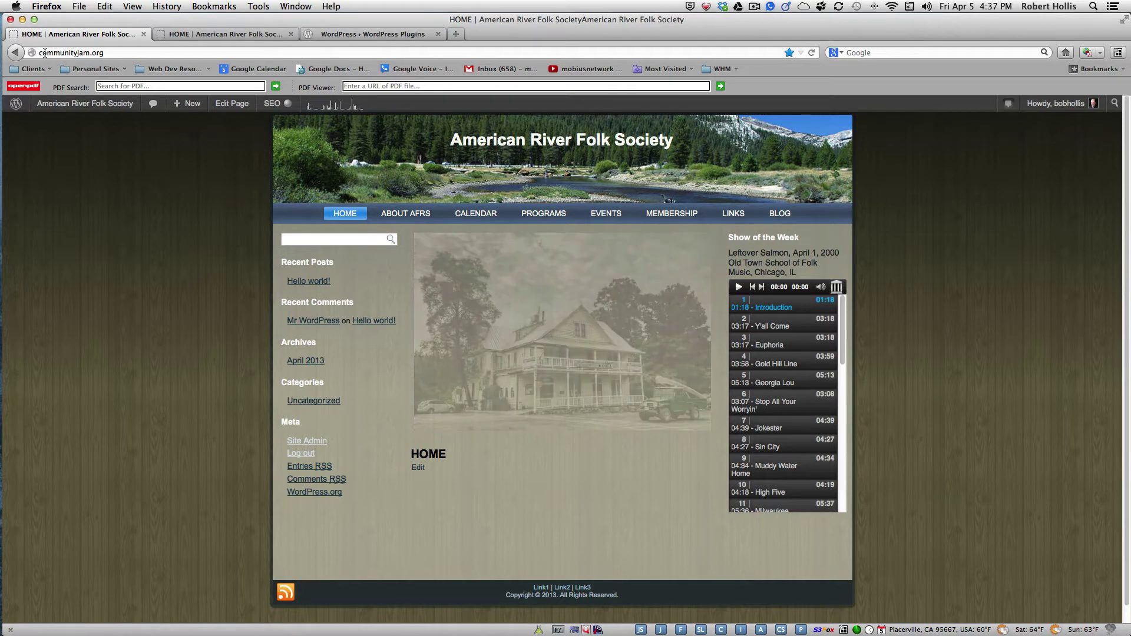
Log out using the Log out link under Meta in the site sidebar.
click(107, 53)
click(107, 53)
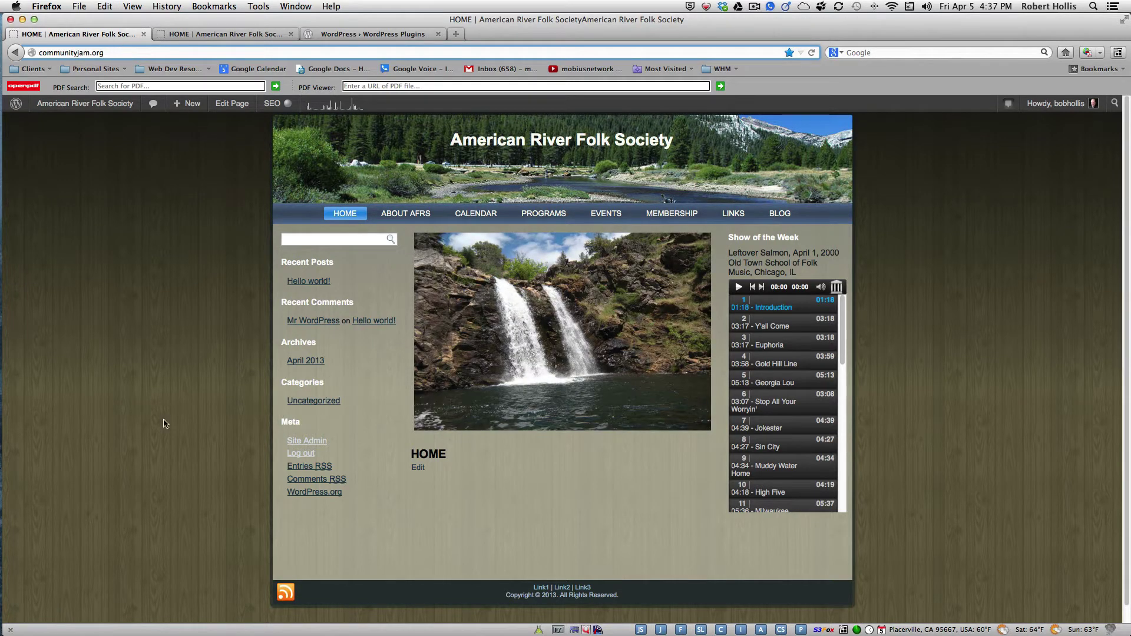
click(305, 456)
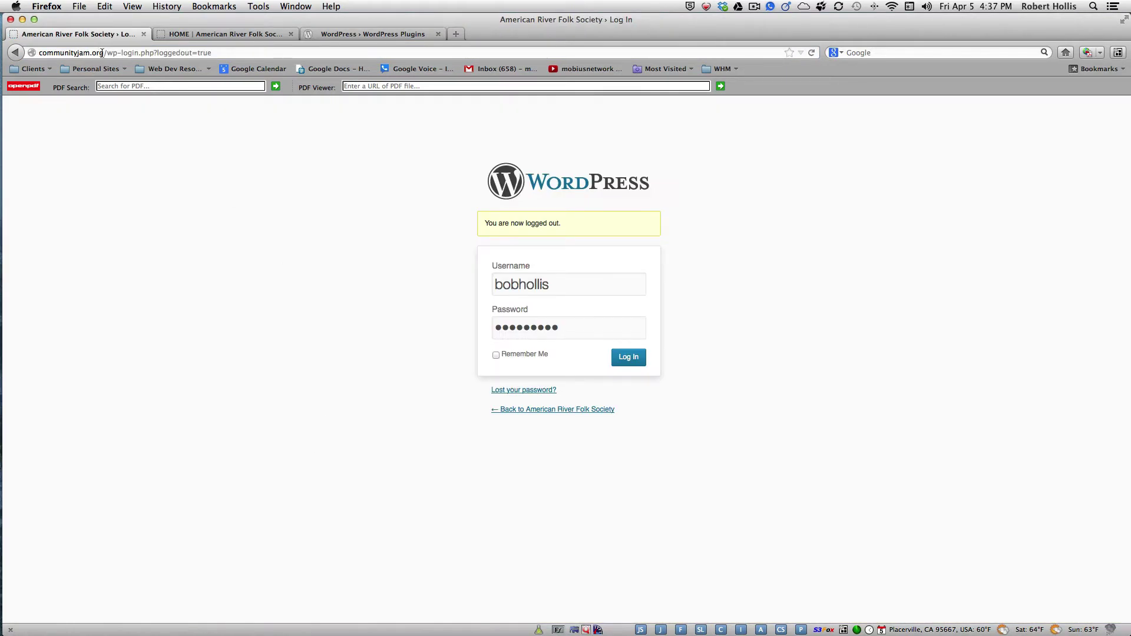
Trim the address to communityjam.org and load communityjam.org/wp-login.php with saved credentials prefilled.
drag(106, 52, 245, 51)
key(BackSpace)
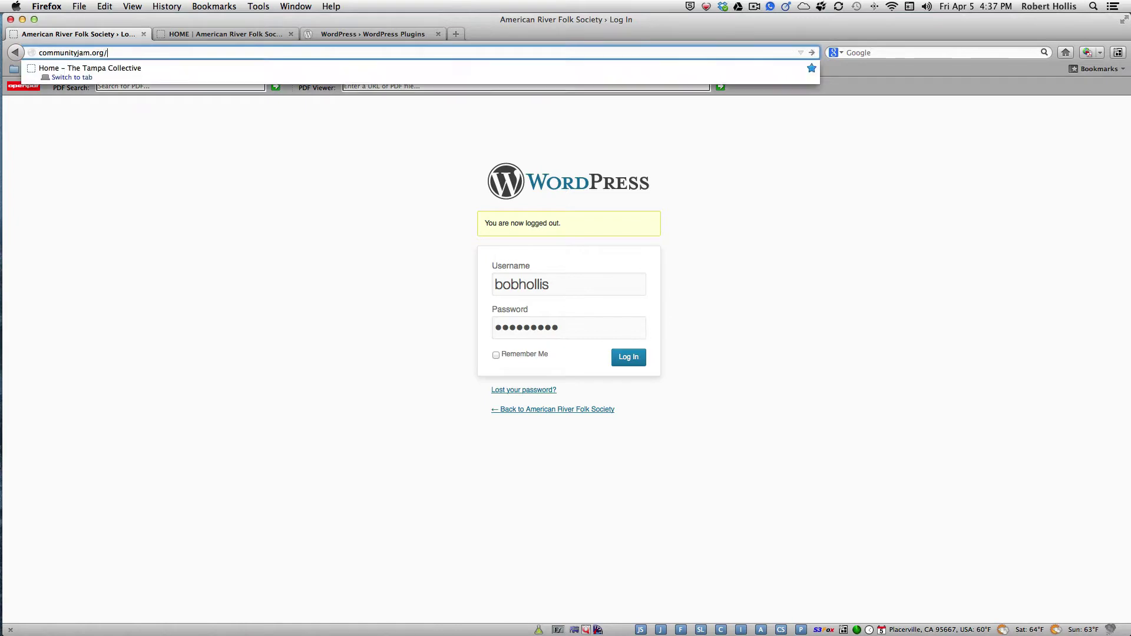
key(Return)
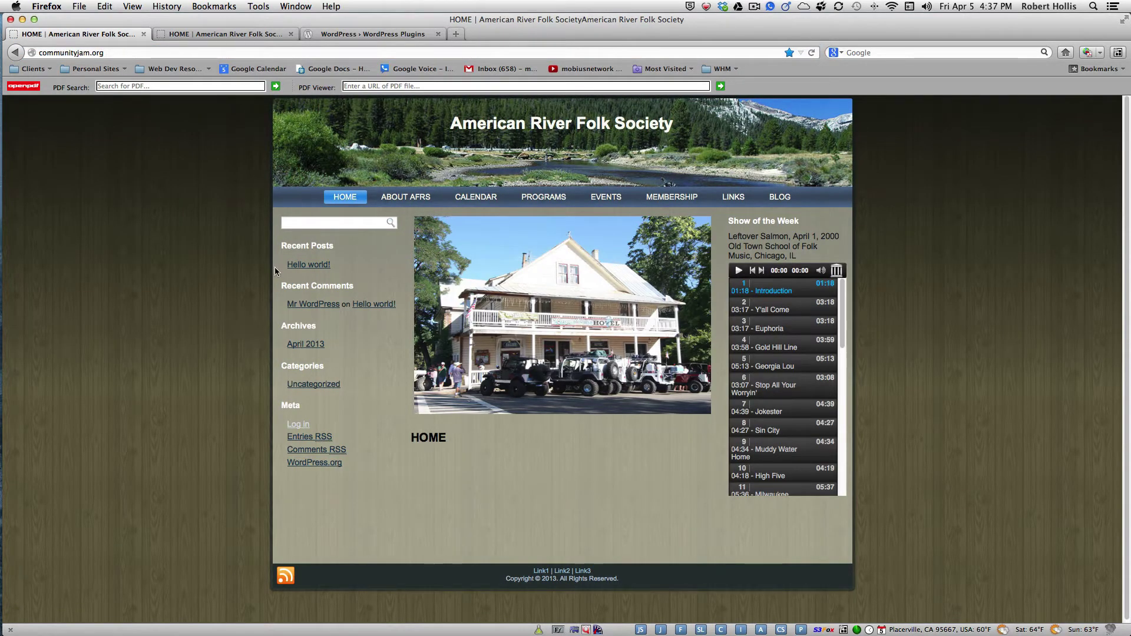
click(297, 426)
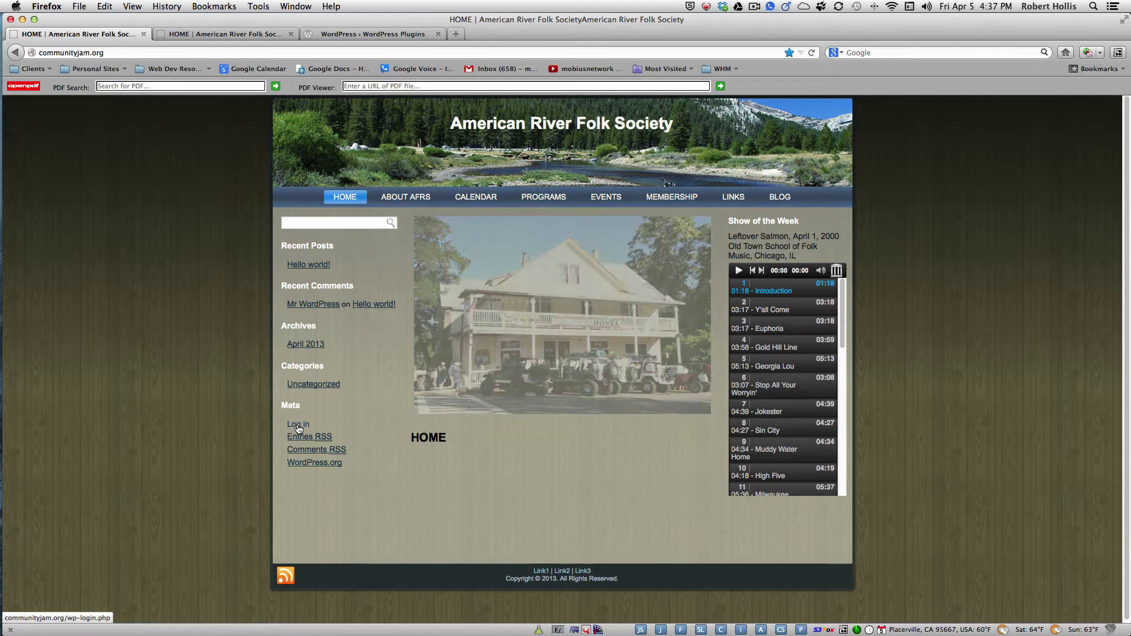
click(112, 53)
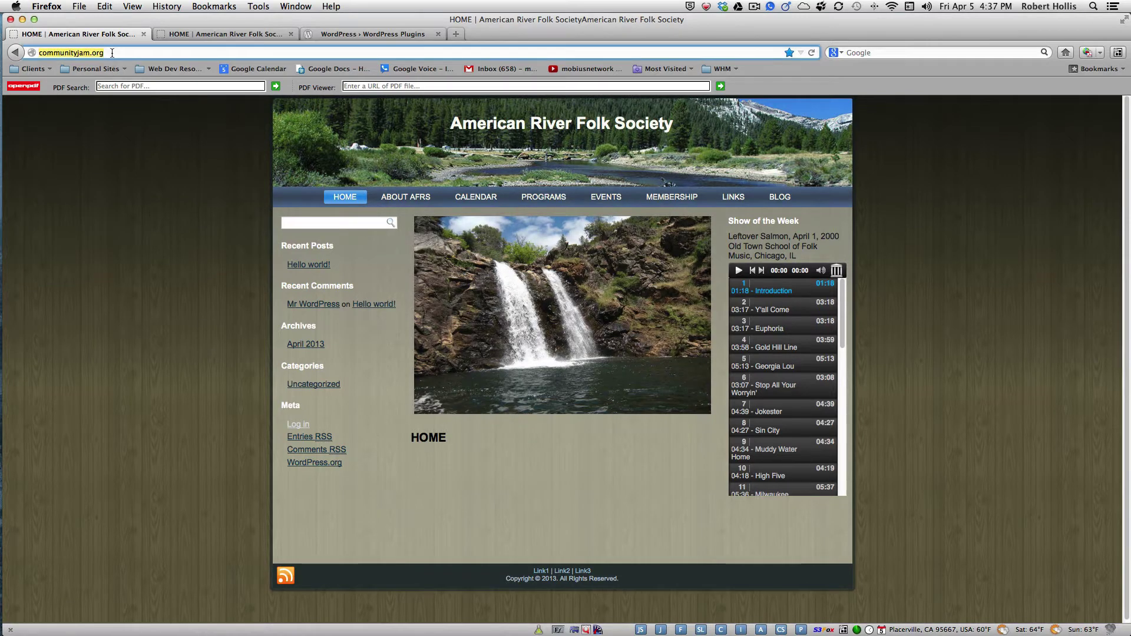
click(112, 53)
text(/)
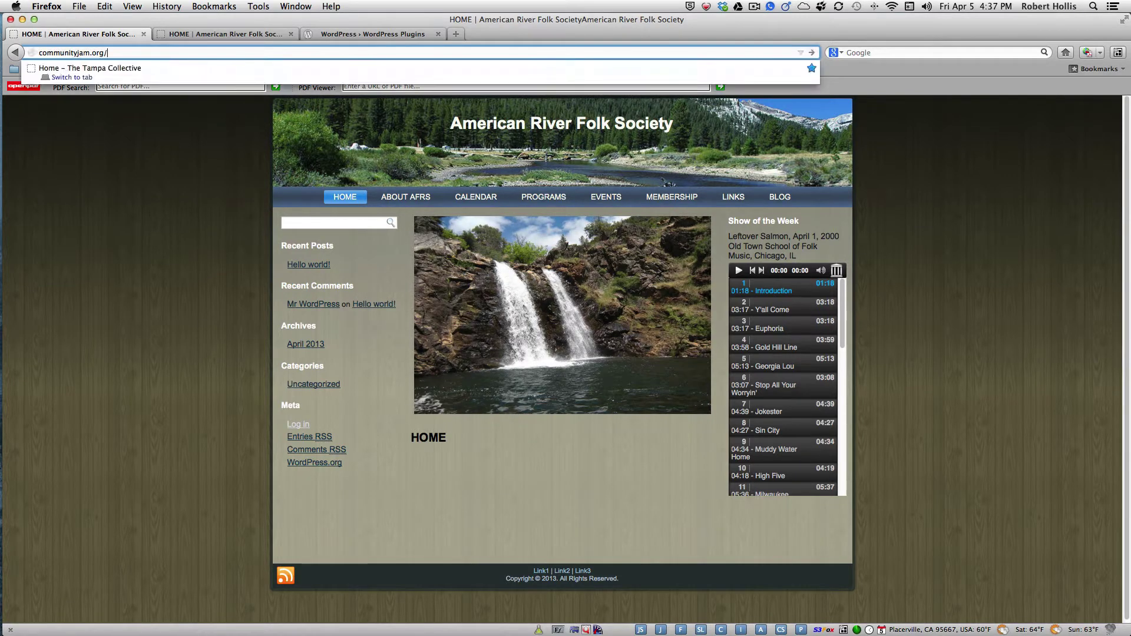
text(wp-lo)
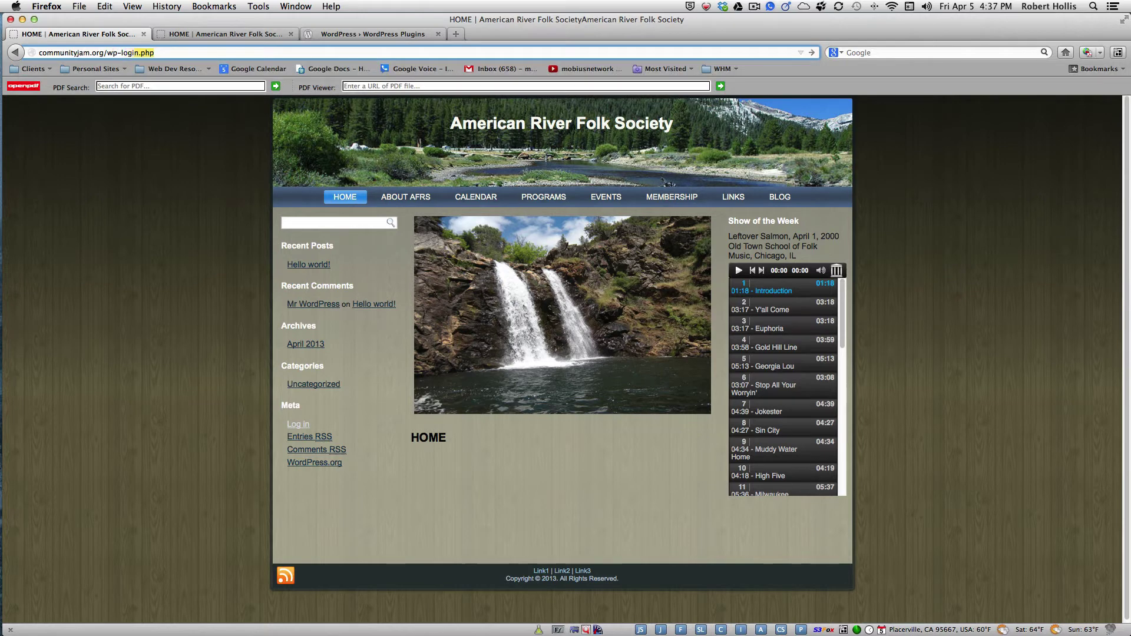
text(gin.php)
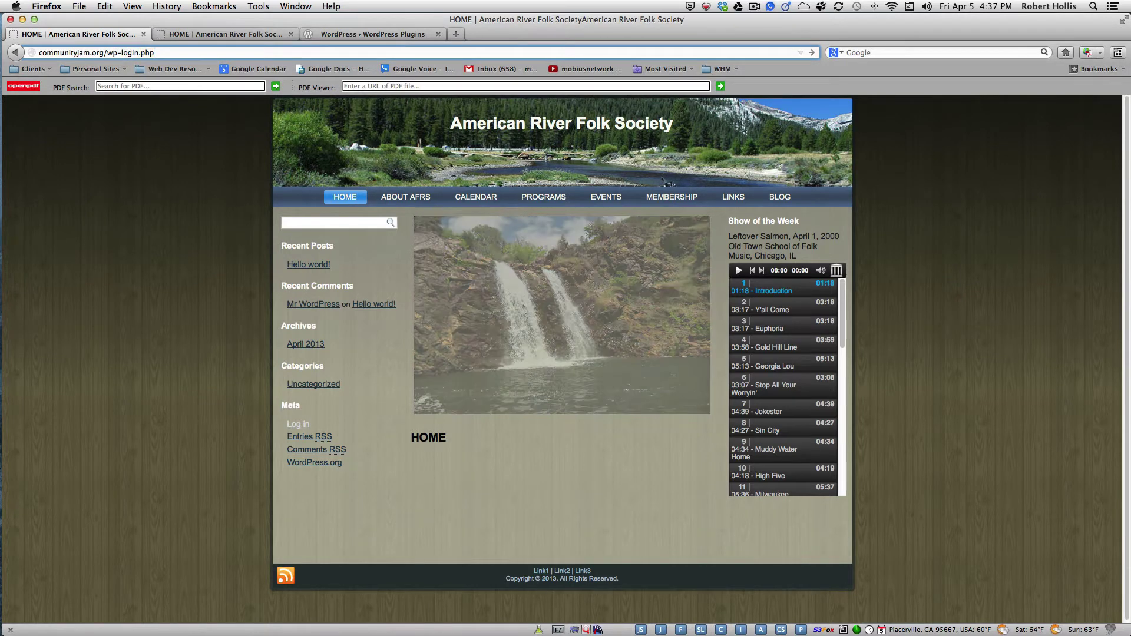
key(Return)
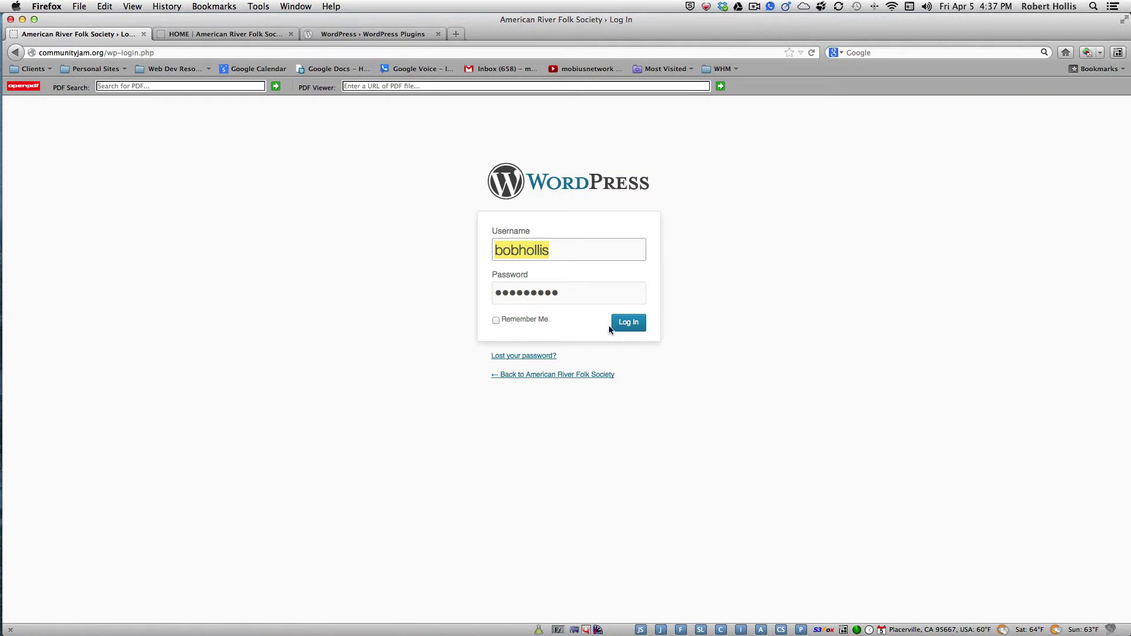
Log in with the saved credentials, dismiss the Welcome panel, and return to the HOME tab.
click(616, 326)
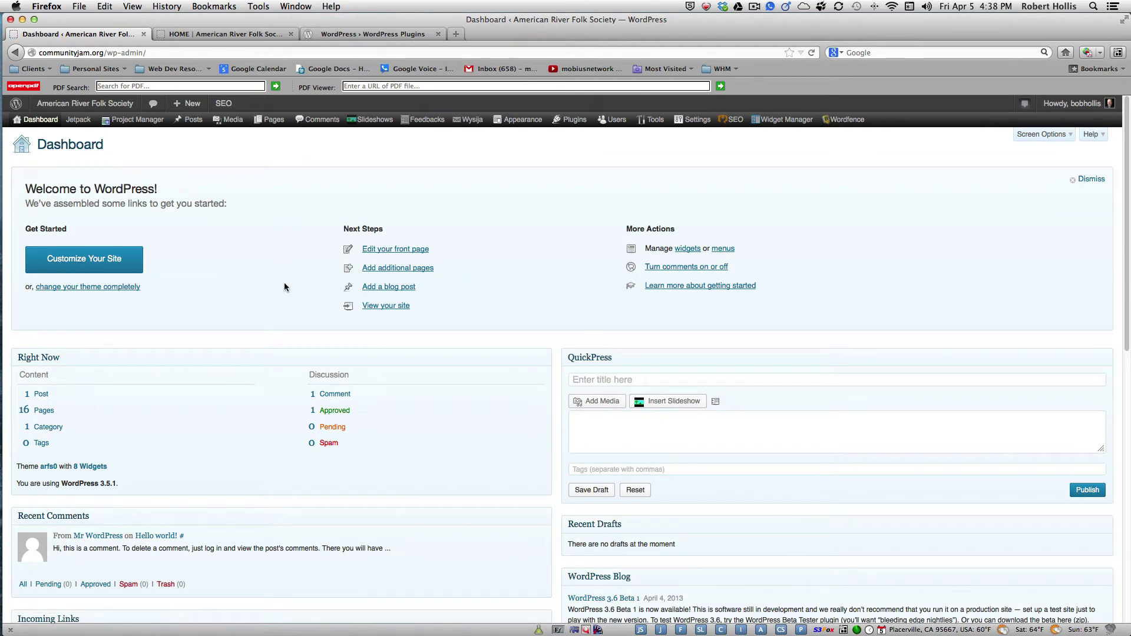
click(1091, 180)
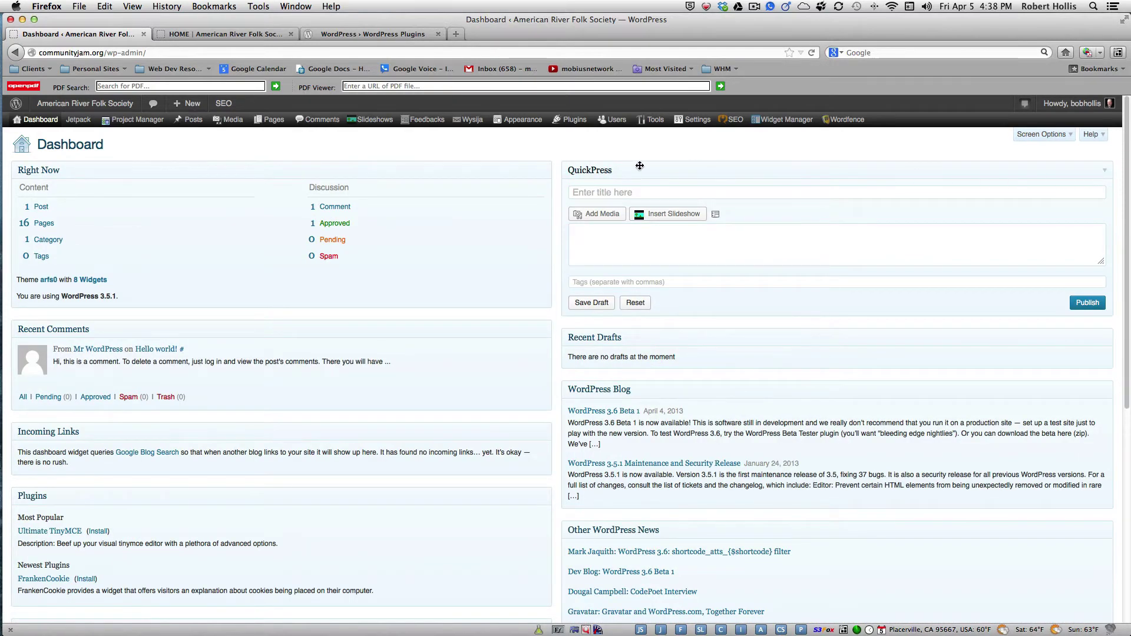
mouse_move(298, 388)
mouse_move(82, 394)
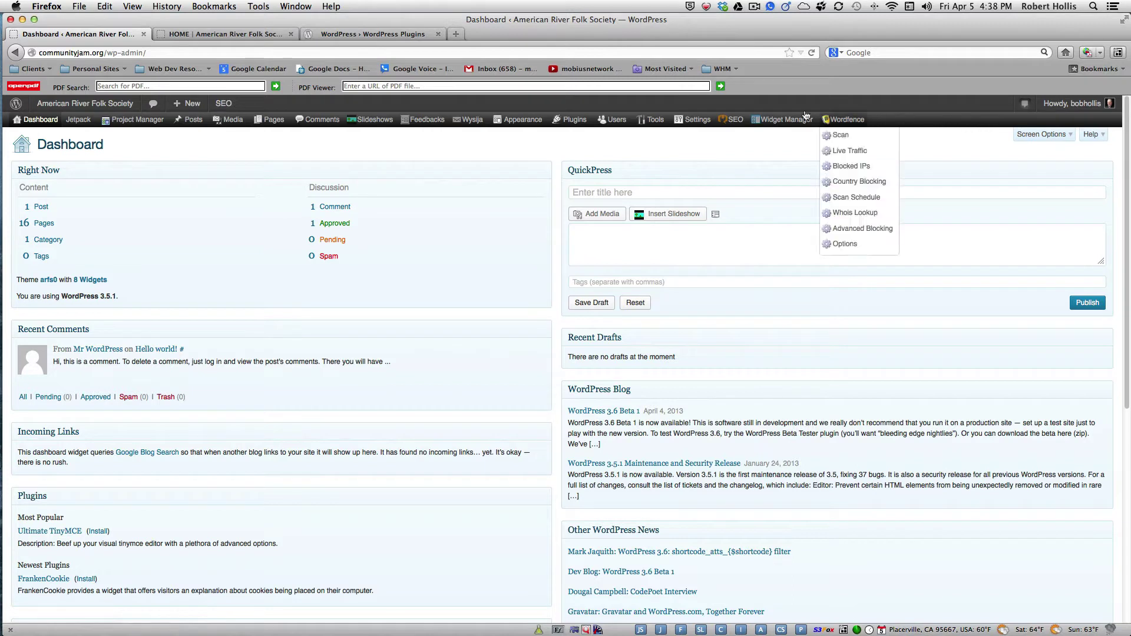
mouse_move(393, 117)
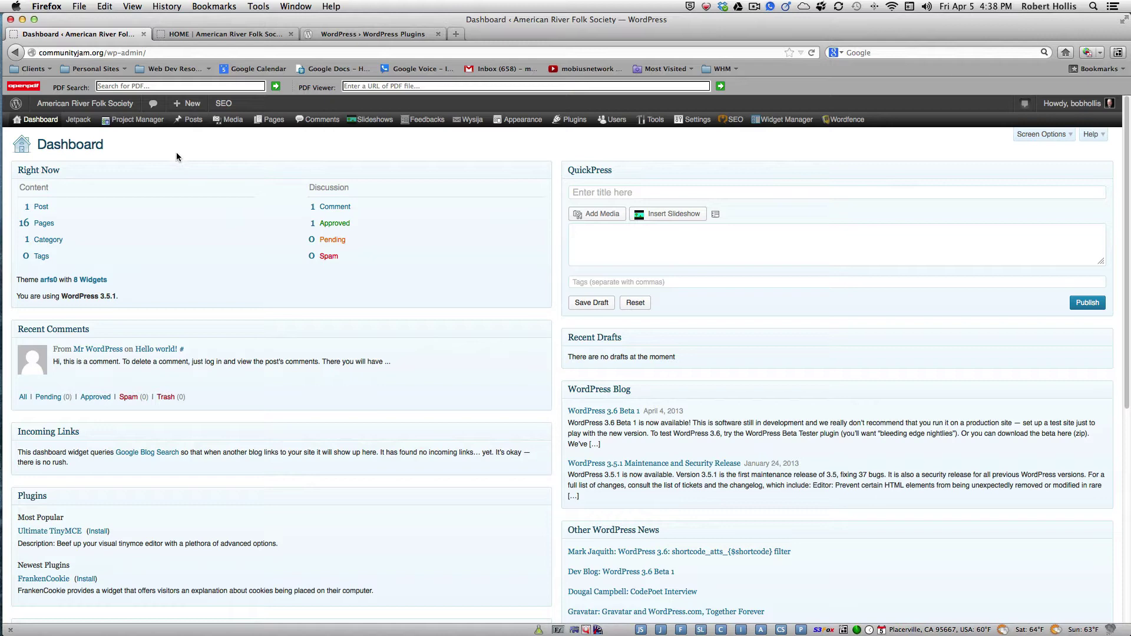
click(238, 34)
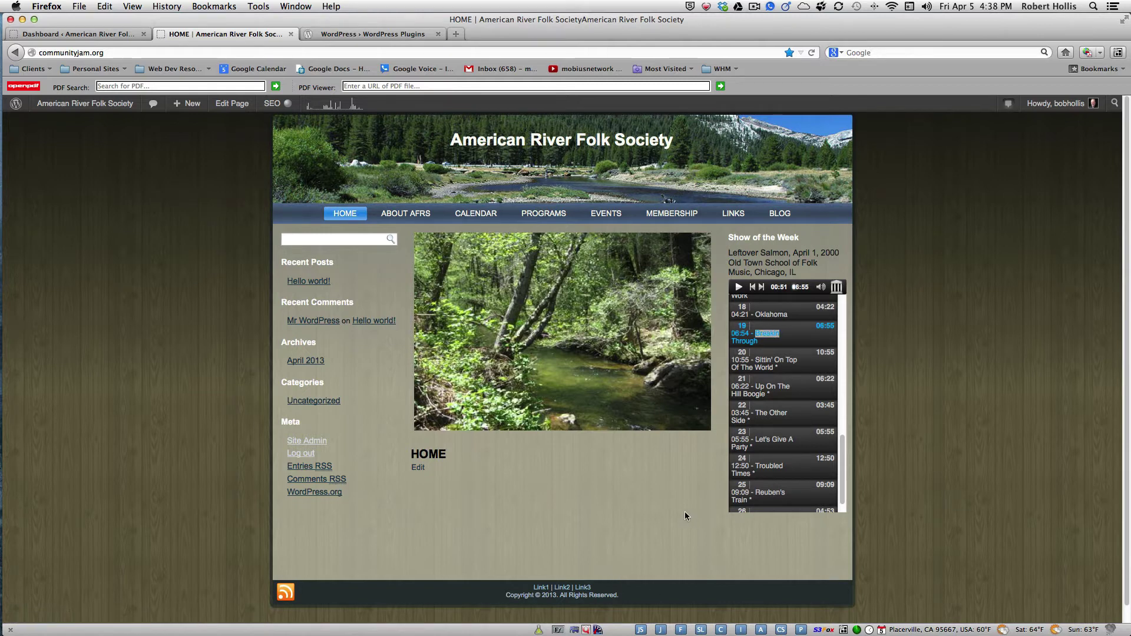
Open the HOME page in the editor via the Edit link under its heading.
mouse_move(1060, 109)
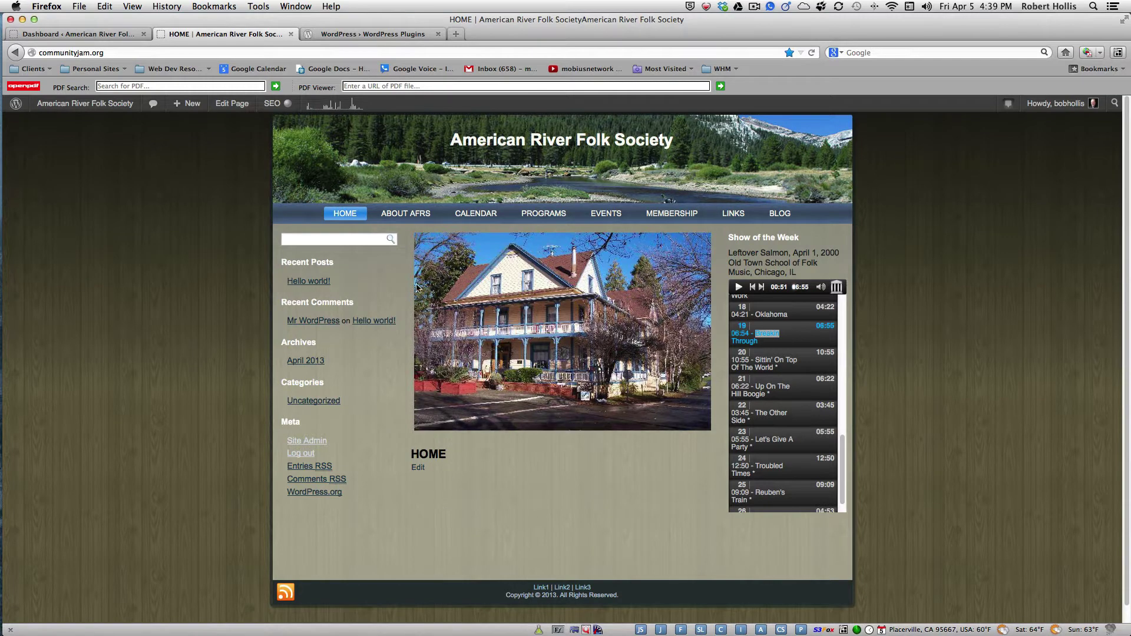
mouse_move(407, 215)
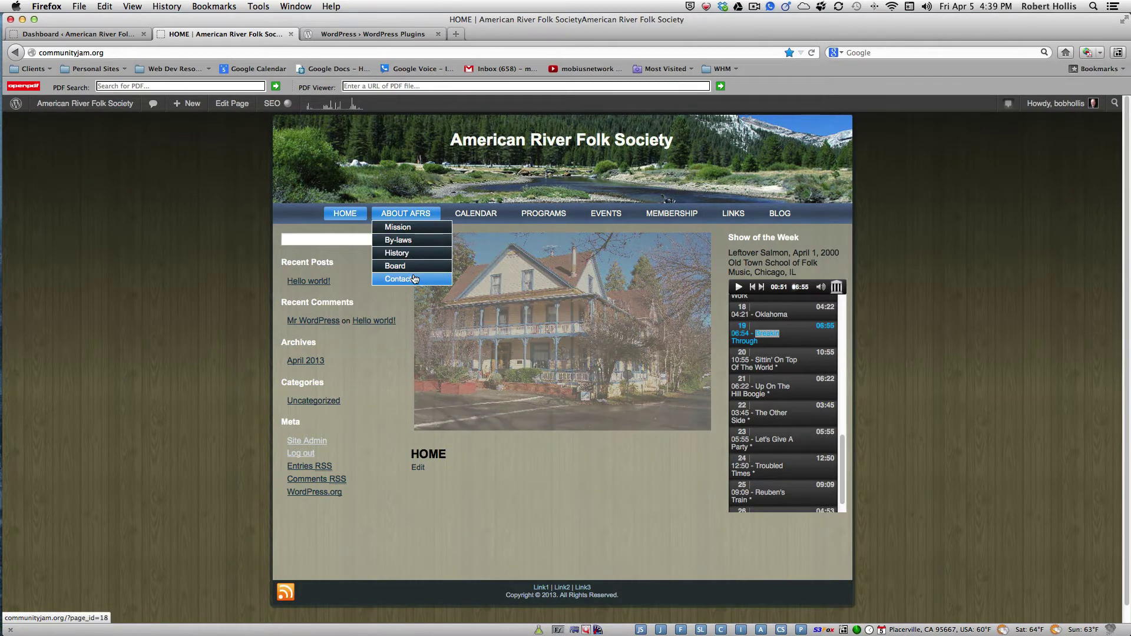
mouse_move(539, 218)
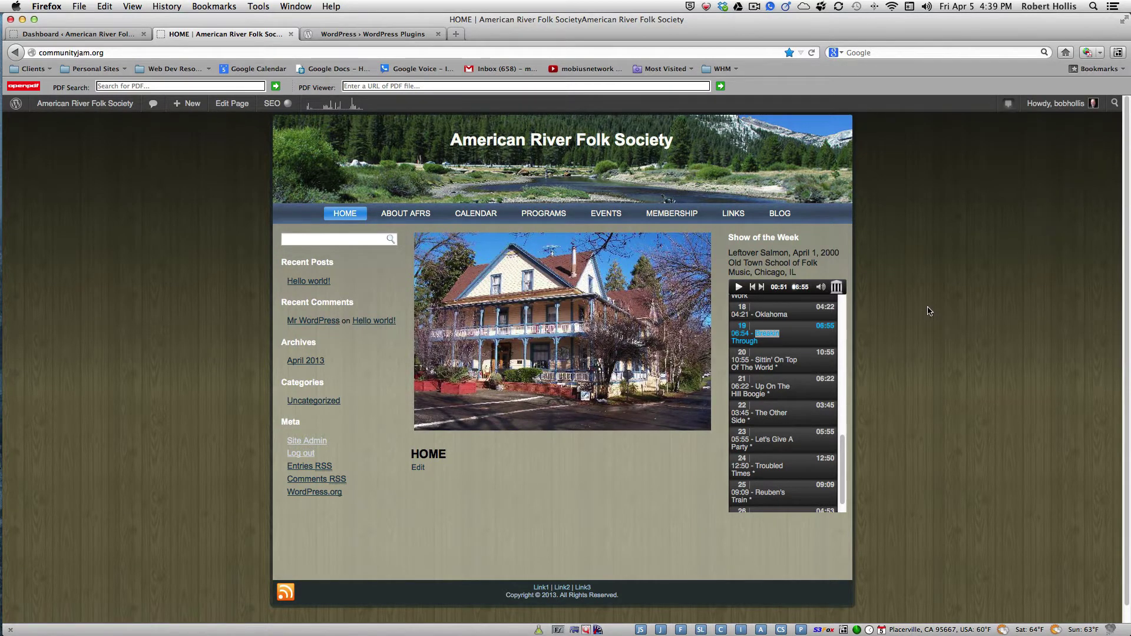
click(419, 468)
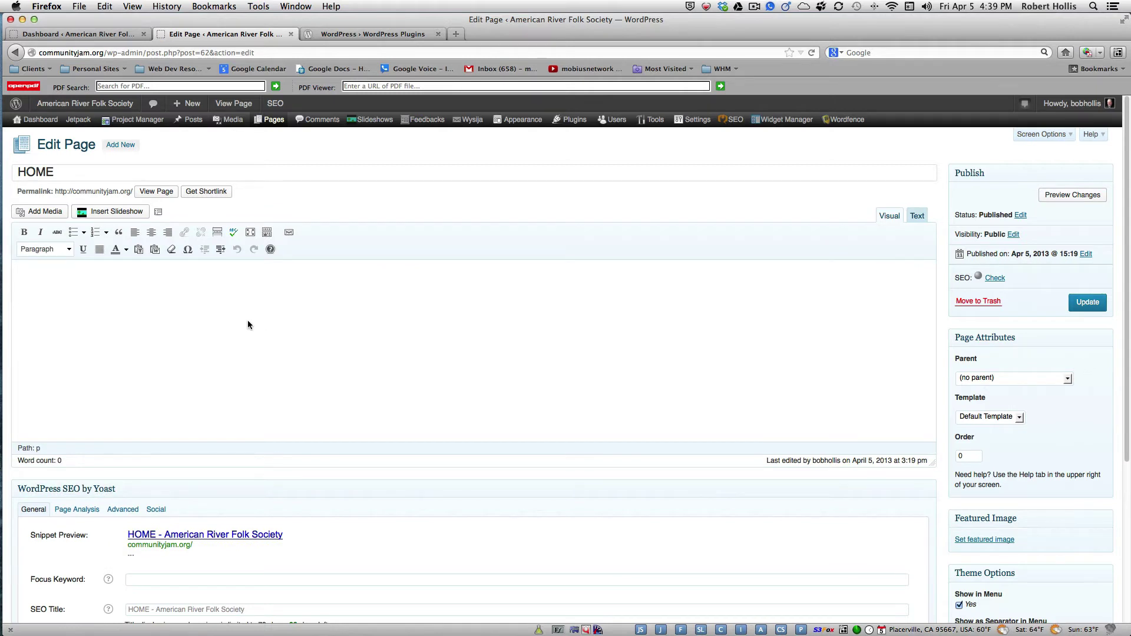
Insert Georgetown_Hotel_California.jpg from the Media Library as a left-aligned 150 × 150 thumbnail.
click(43, 211)
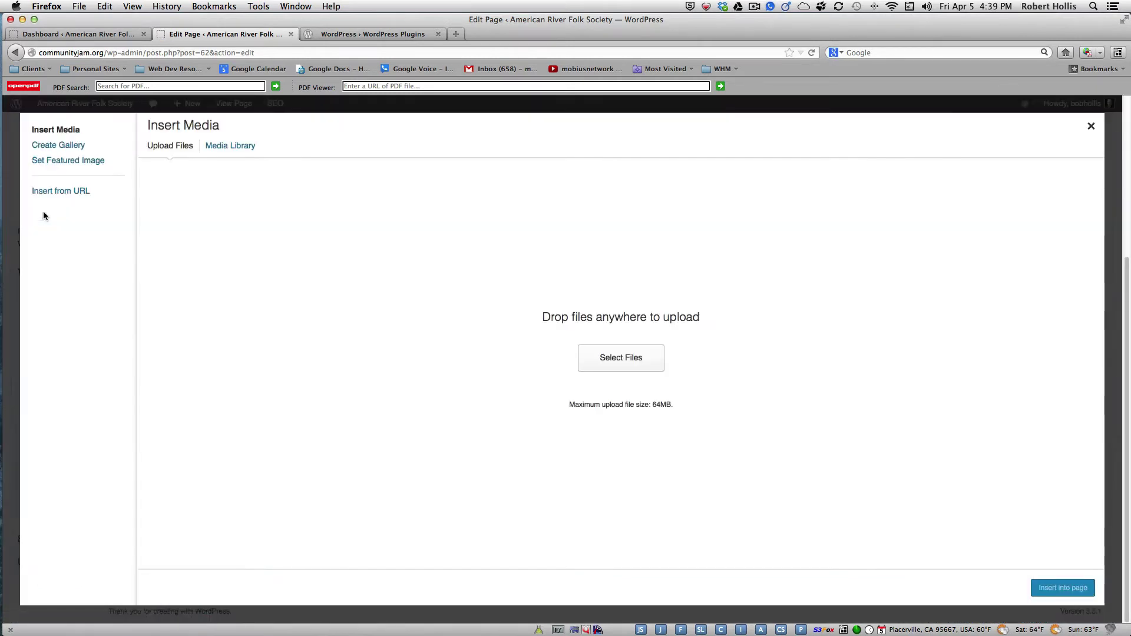
click(233, 147)
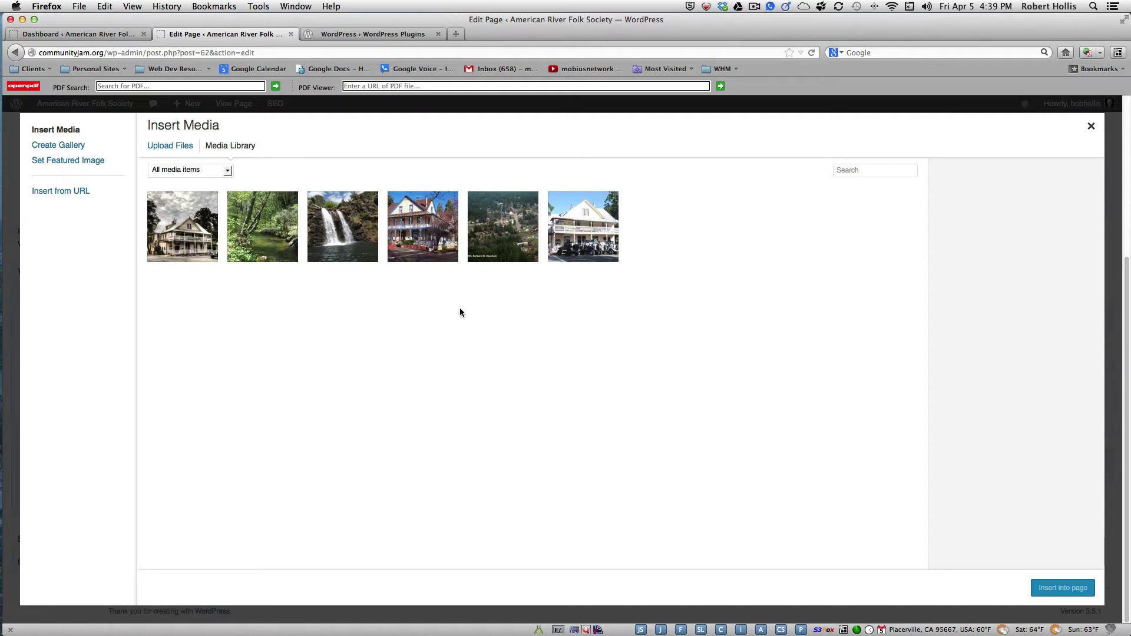
click(576, 249)
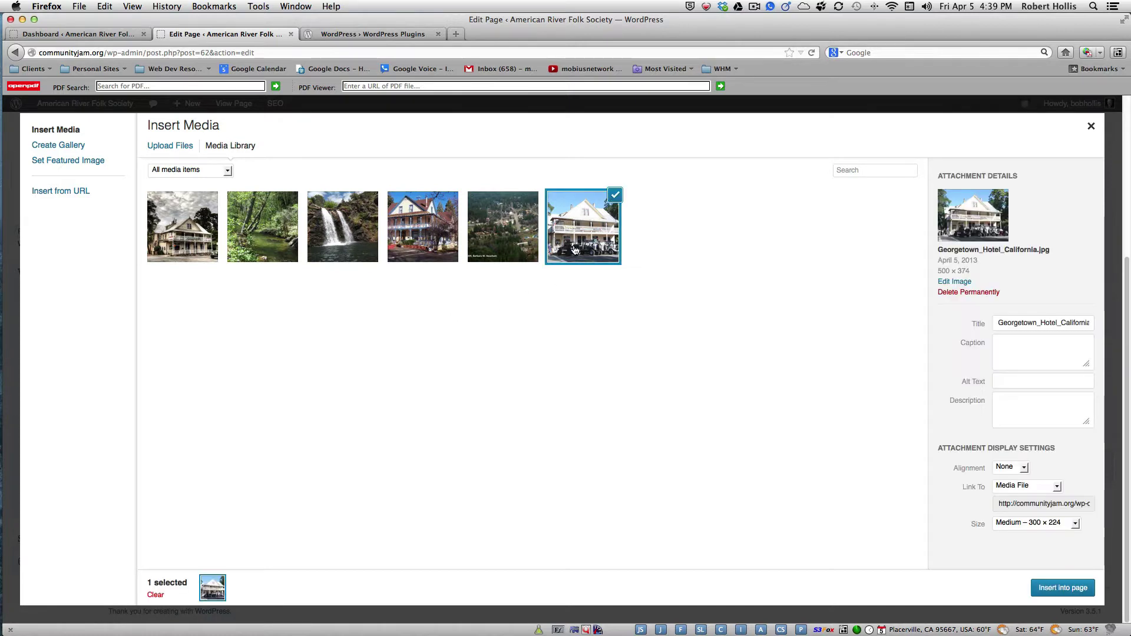
click(1075, 526)
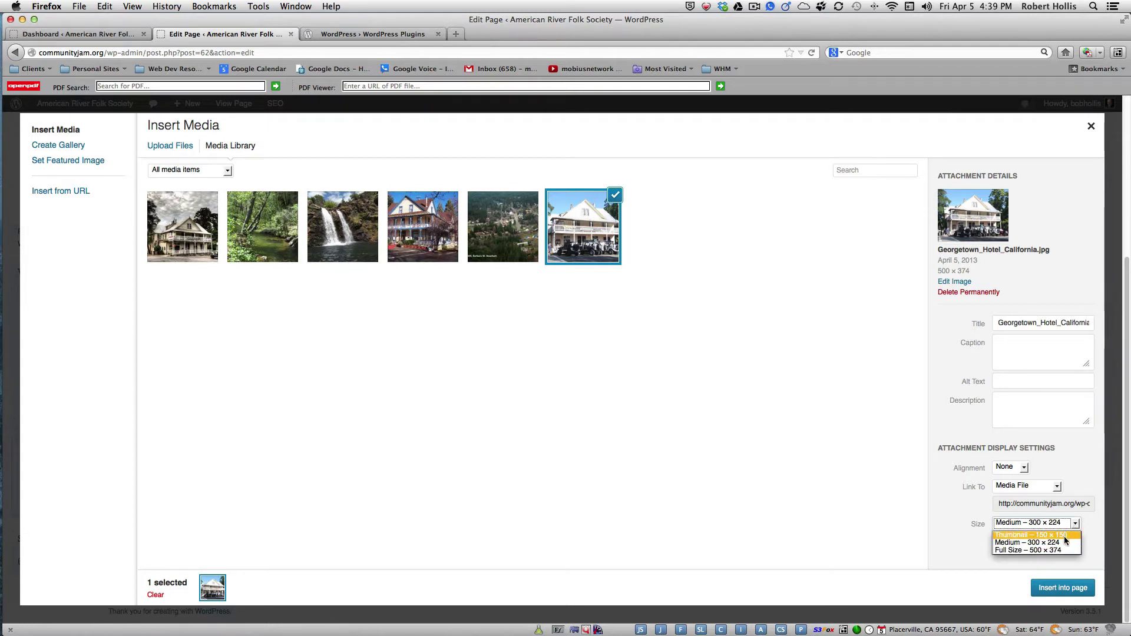
click(1064, 536)
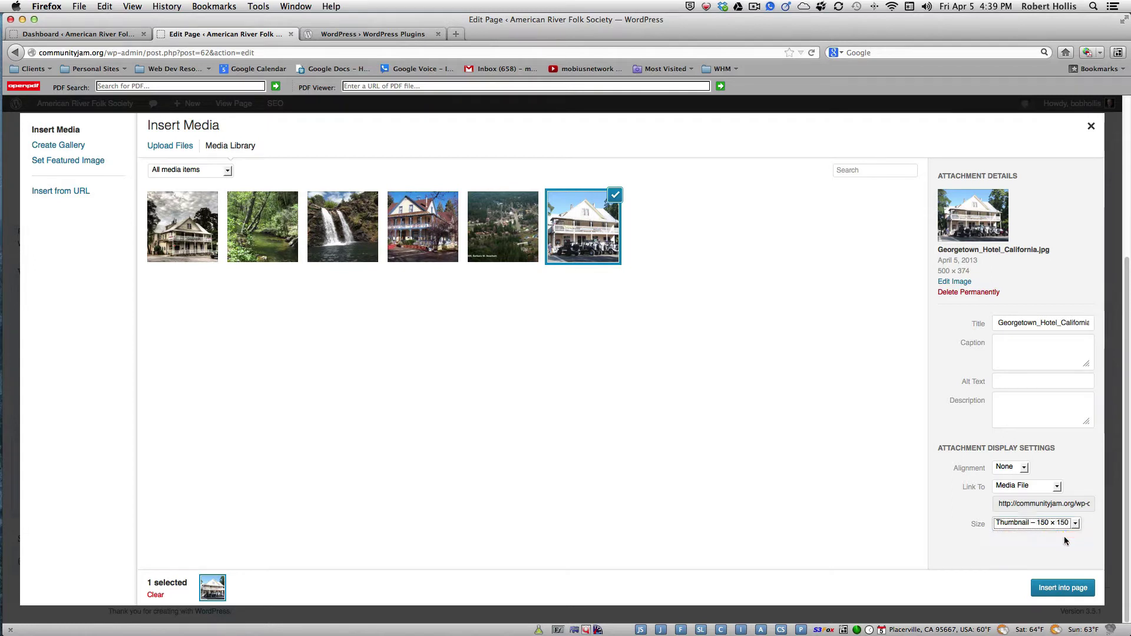
click(1025, 468)
click(1014, 483)
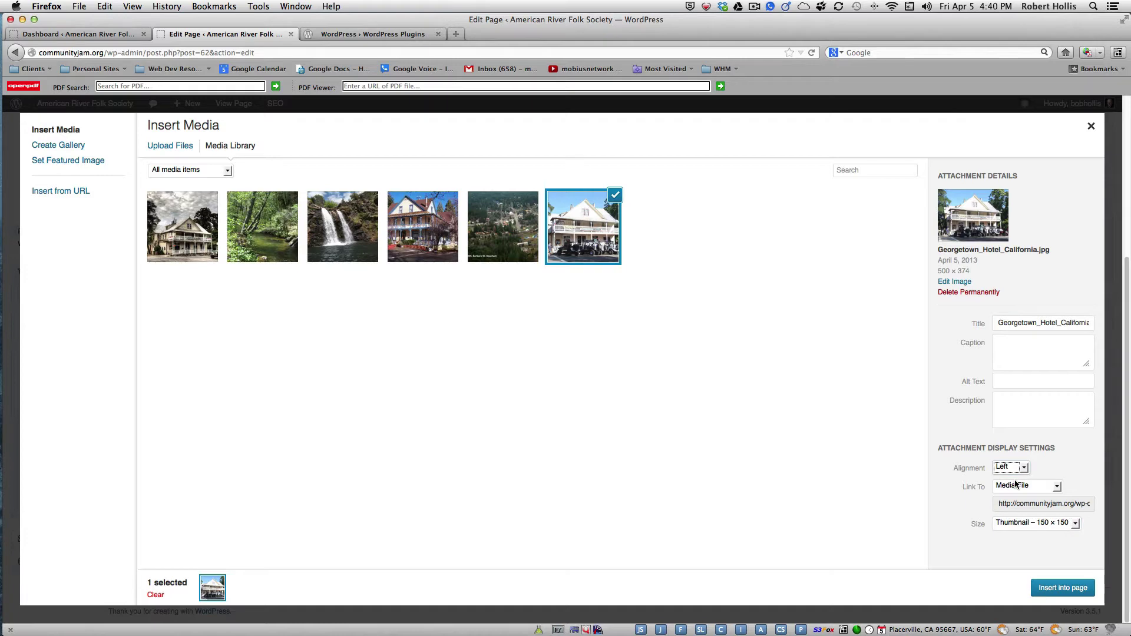
click(1063, 589)
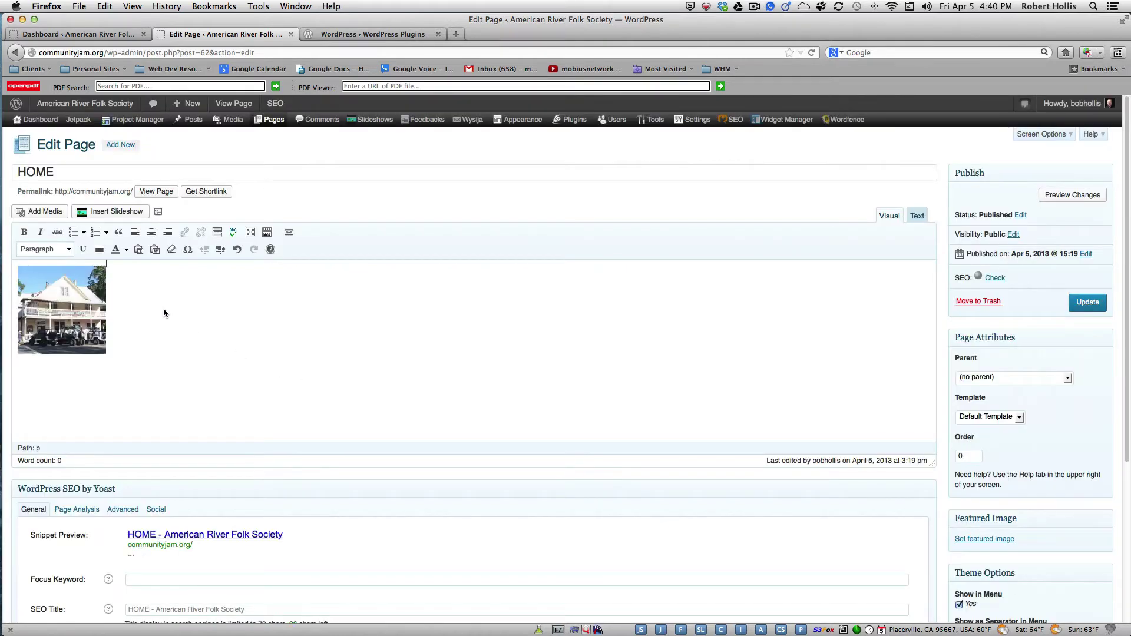
Add placeholder text and give the hotel photo 5 px horizontal spacing.
text(dsfdfsdfsdf)
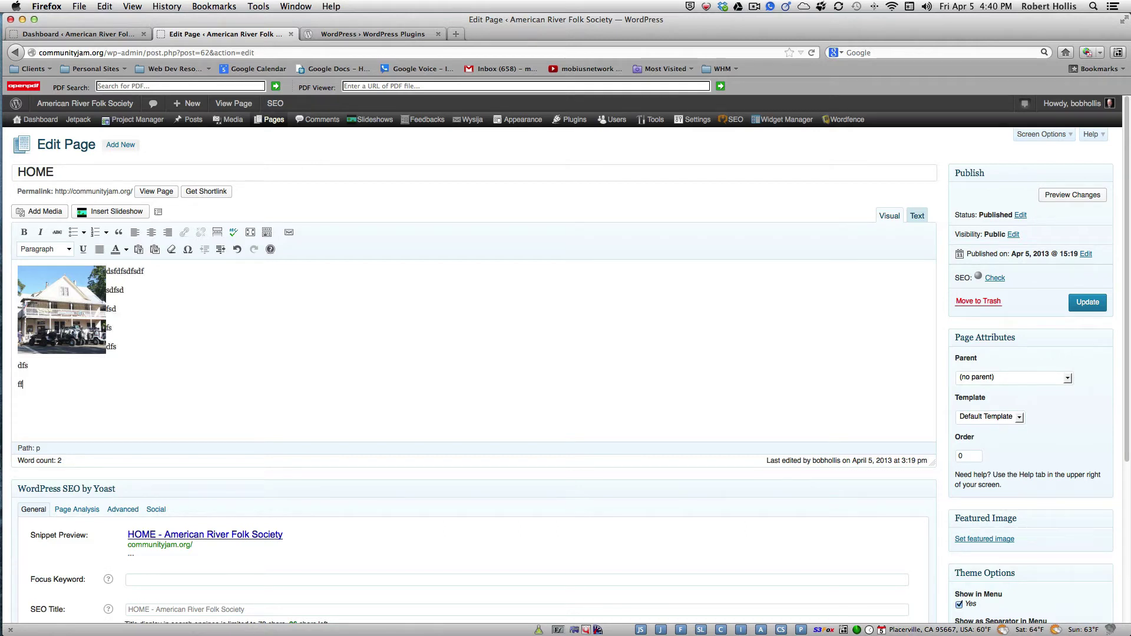
click(70, 305)
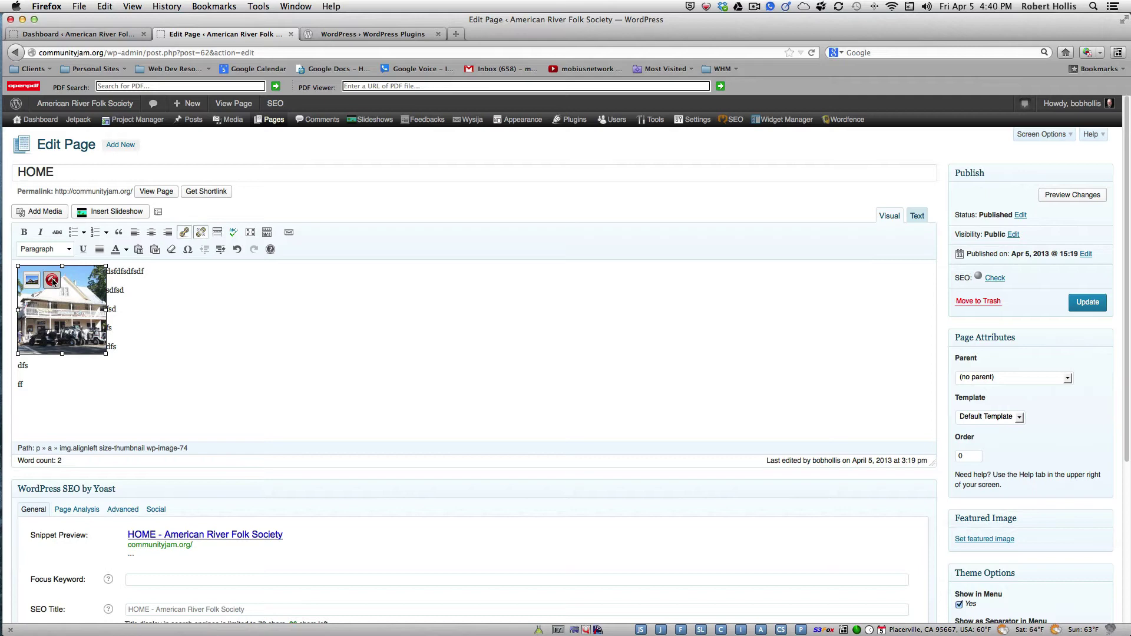
click(31, 281)
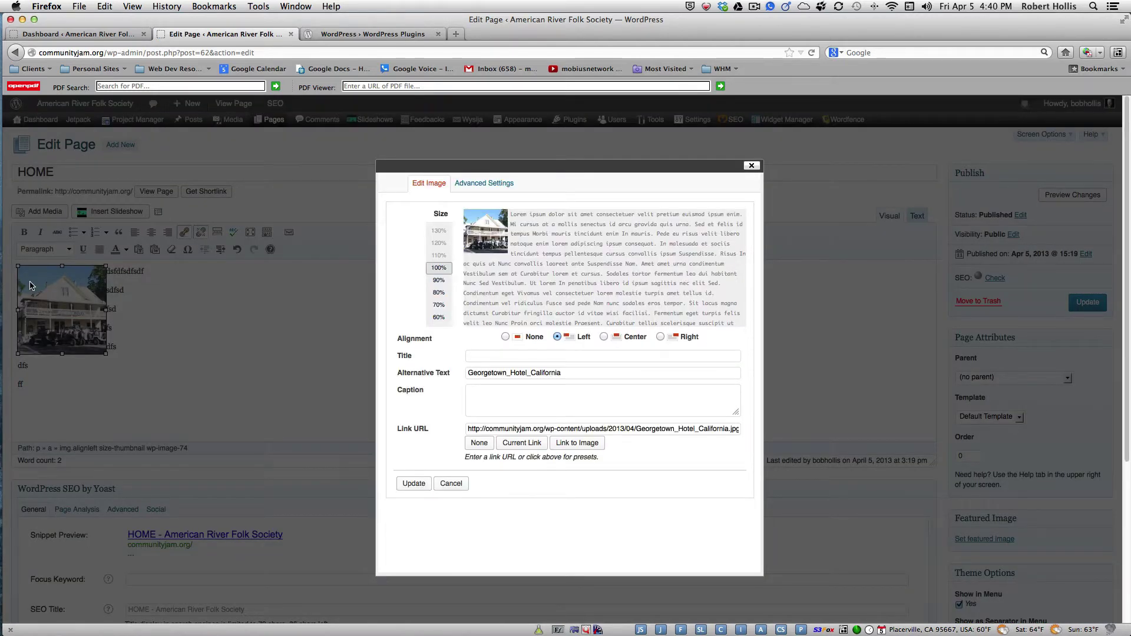
click(479, 185)
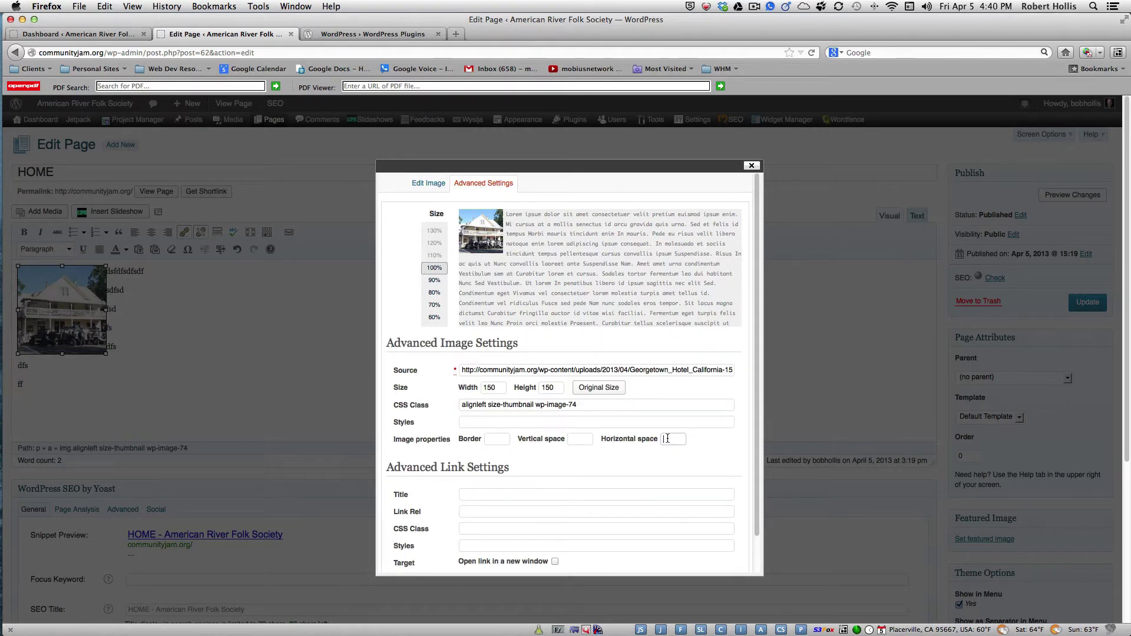
text(5)
click(648, 458)
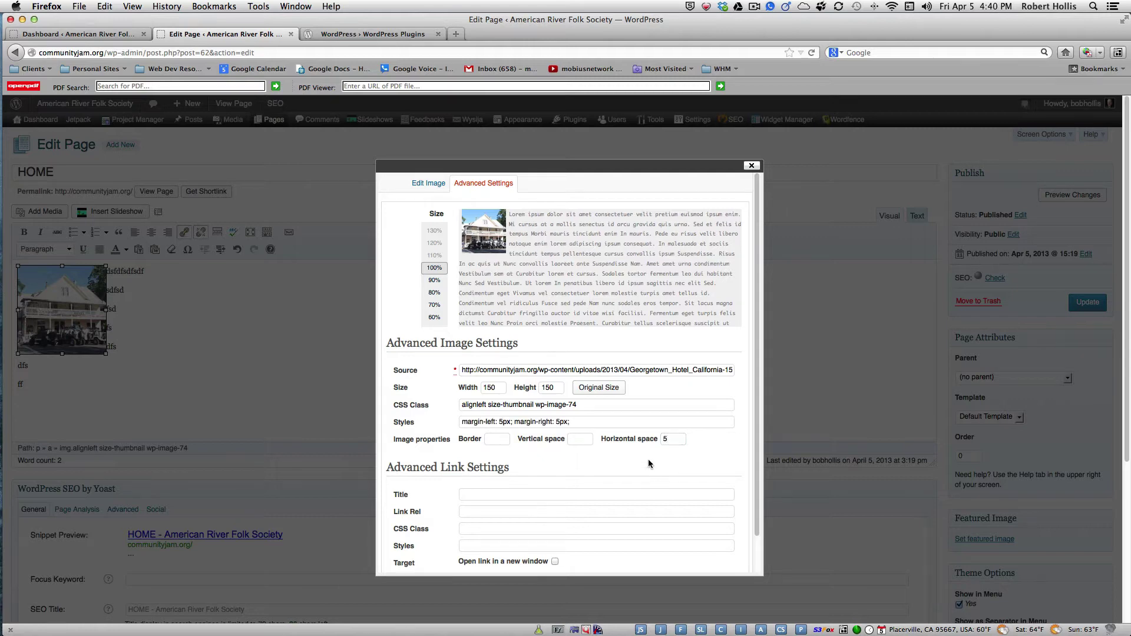
Change the photo's style to margin-left: 0px, keeping margin-right: 5px, and update.
click(504, 423)
key(BackSpace)
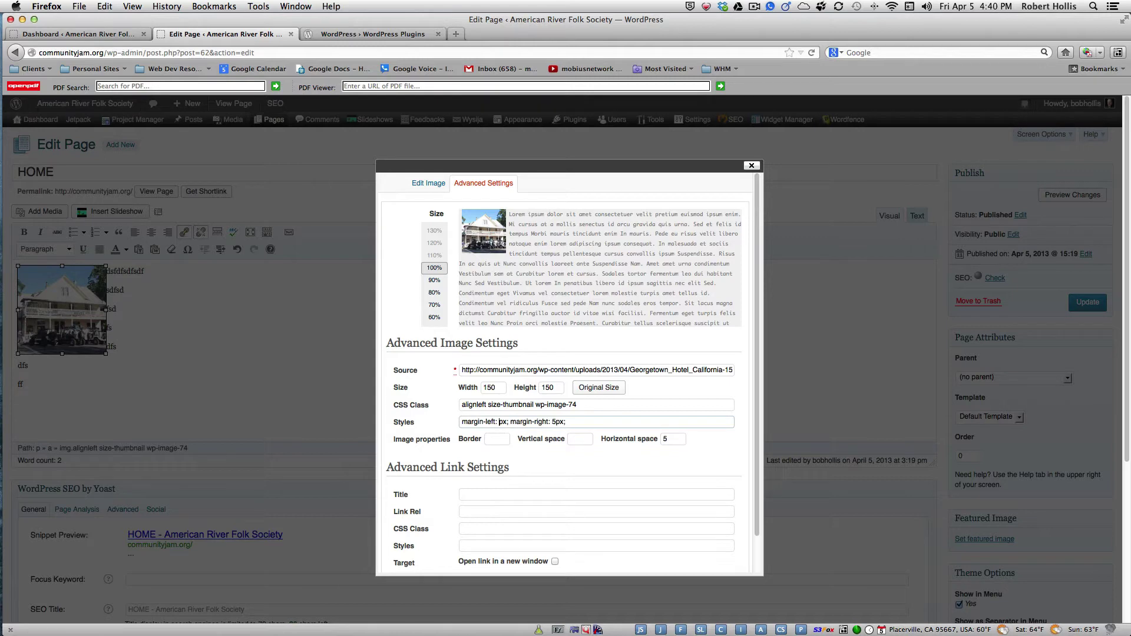
text(0)
scroll(757, 443, down, 2)
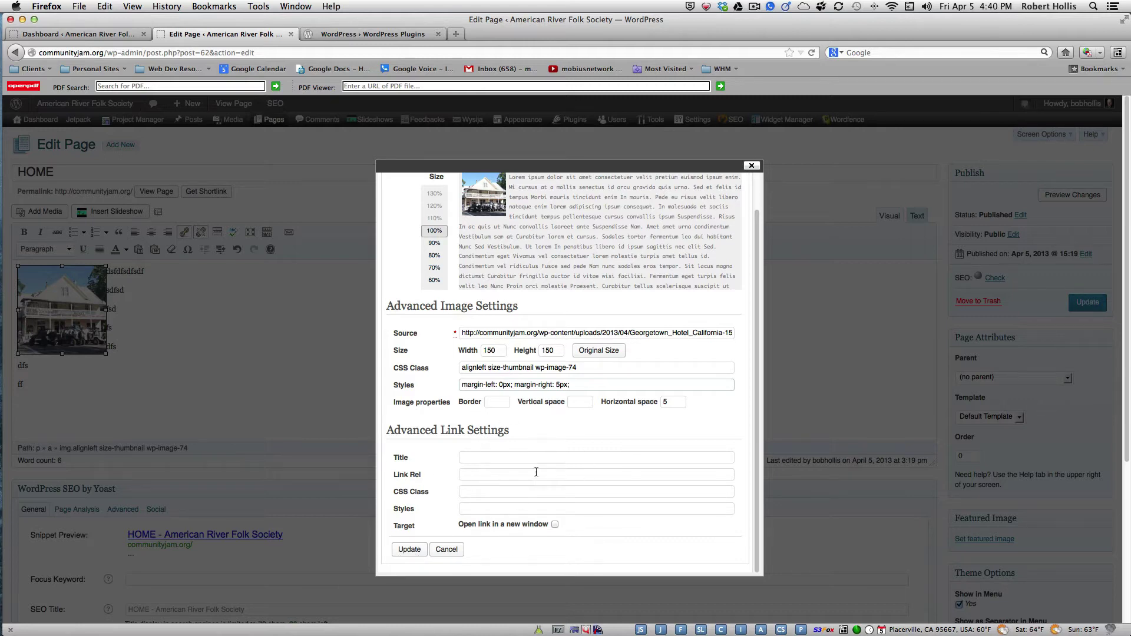
click(410, 550)
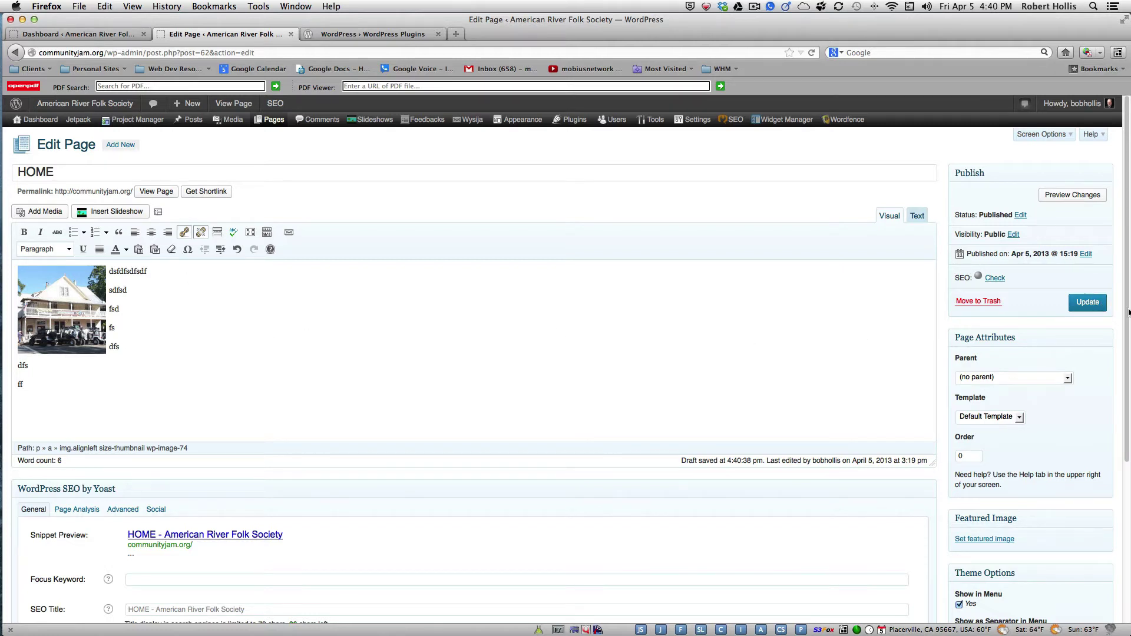
Save the HOME page changes with Update.
drag(1128, 312, 1118, 459)
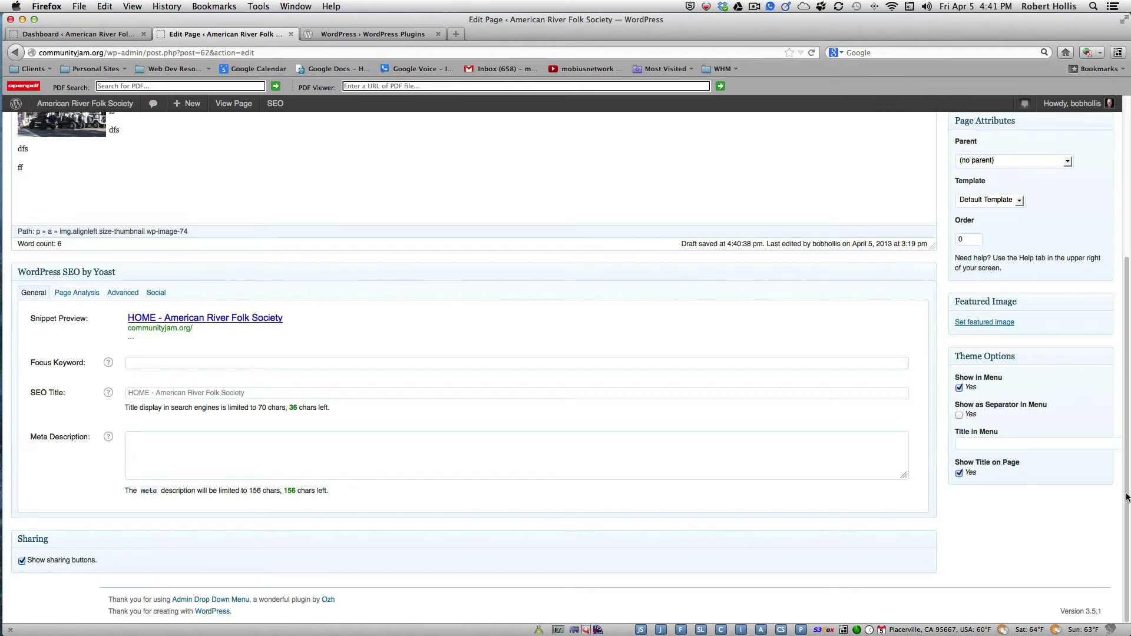
drag(1123, 497, 1107, 334)
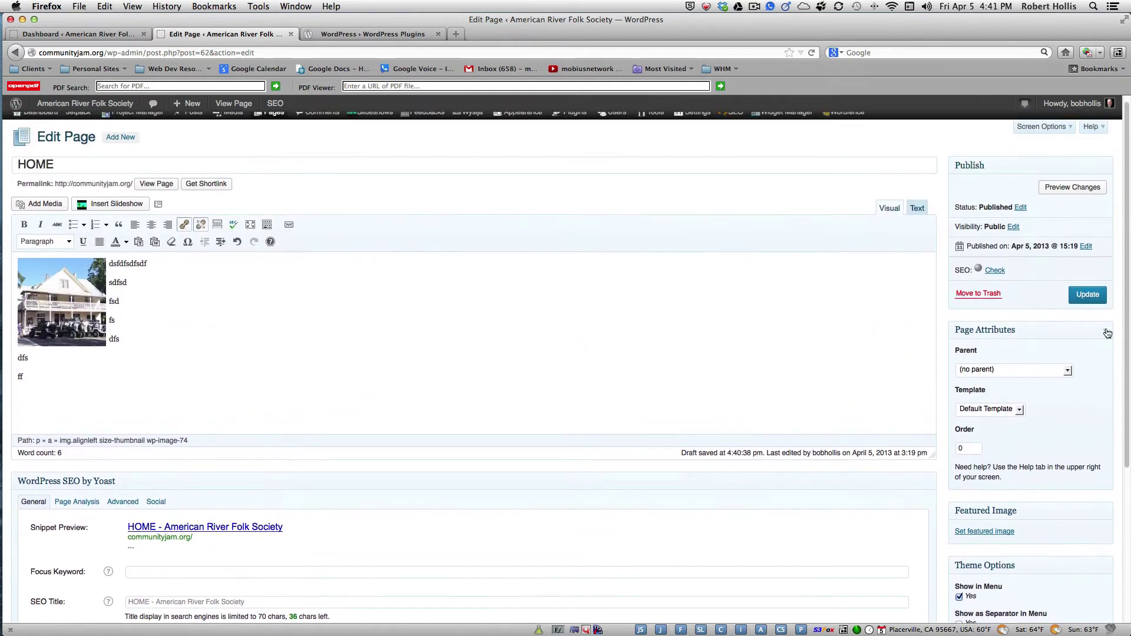
click(1087, 297)
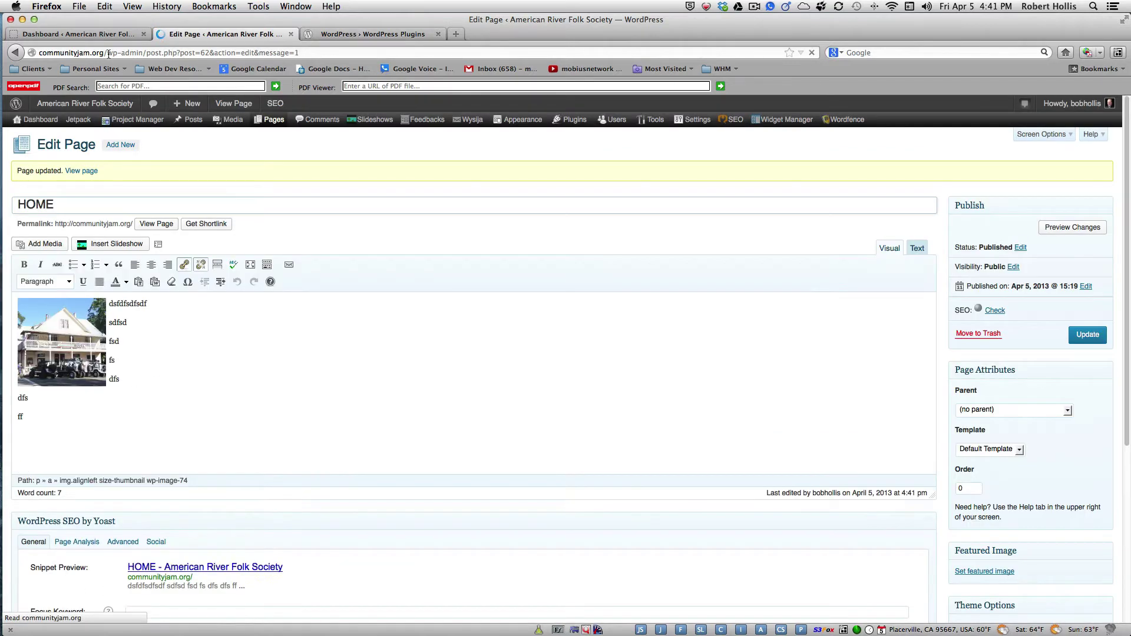
Trim the address to communityjam.org to view the live home page.
drag(104, 52, 307, 55)
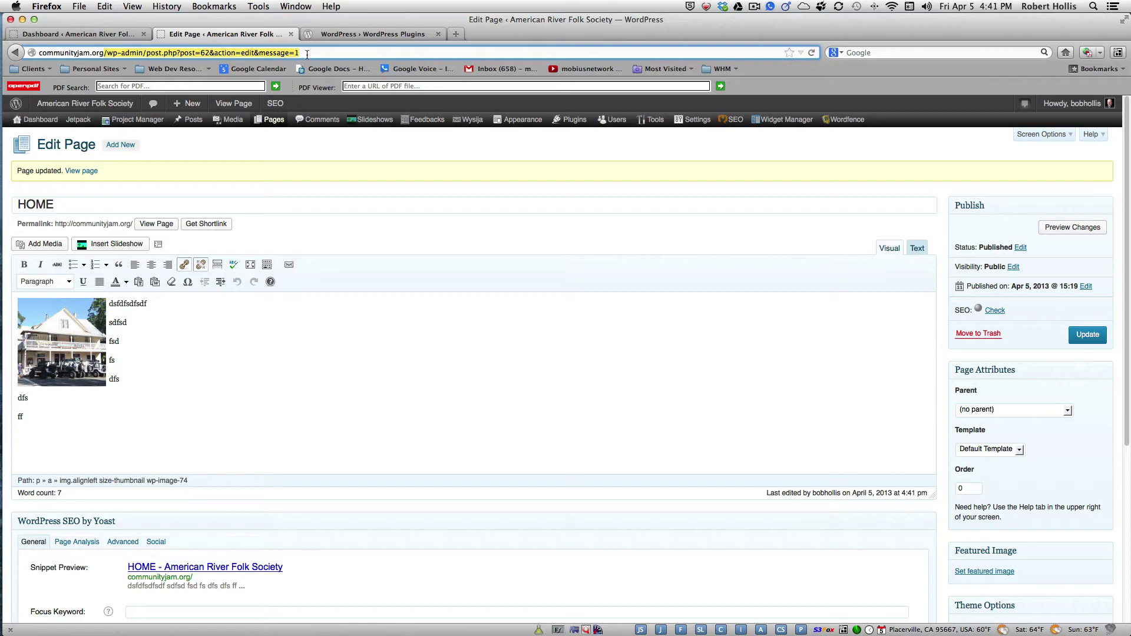
key(BackSpace)
key(Return)
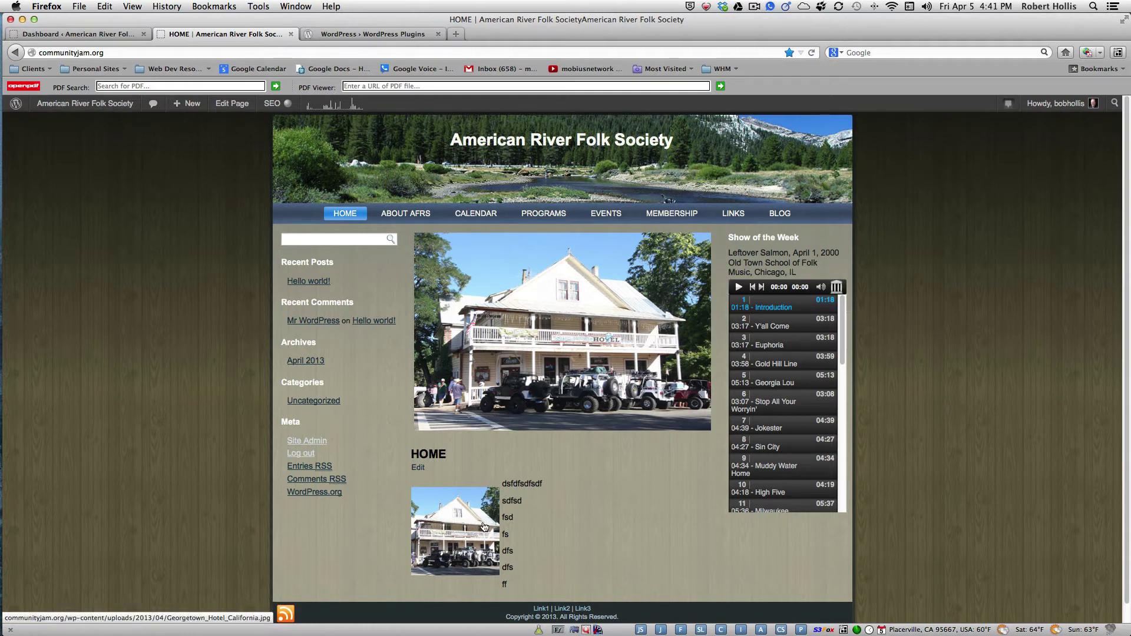
Delete all text and the hotel photo from the HOME page and update it.
click(416, 469)
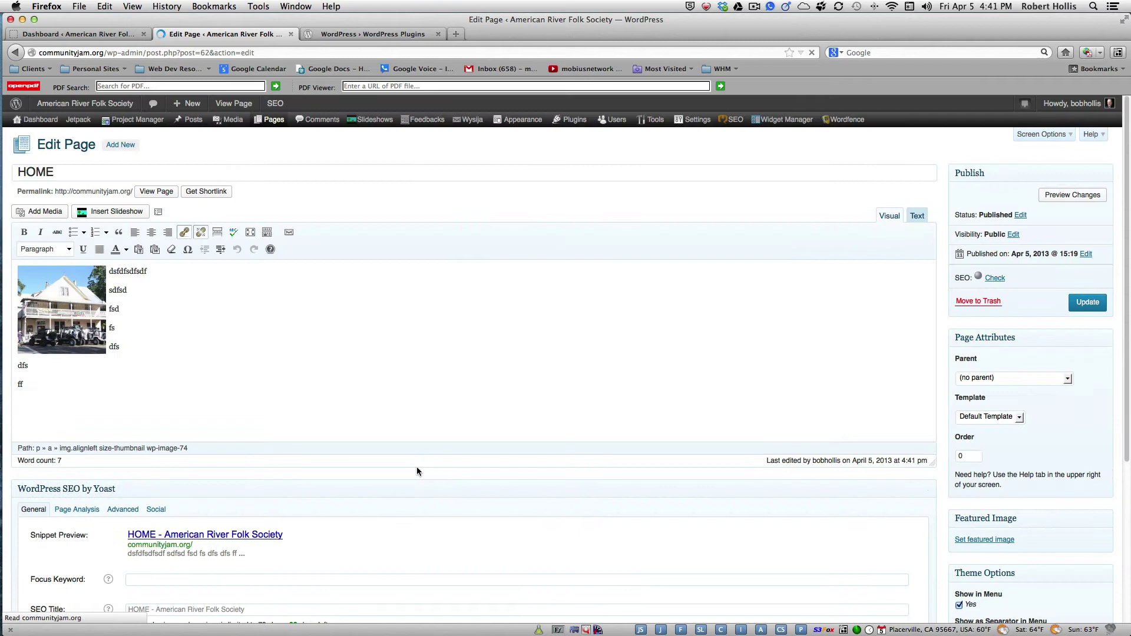
key(BackSpace)
key(BackSpace)
key(BackSpace)
key(BackSpace)
key(BackSpace)
key(BackSpace)
key(BackSpace)
key(BackSpace)
key(BackSpace)
key(BackSpace)
key(BackSpace)
key(BackSpace)
key(BackSpace)
key(BackSpace)
key(BackSpace)
key(BackSpace)
key(BackSpace)
key(BackSpace)
key(BackSpace)
key(BackSpace)
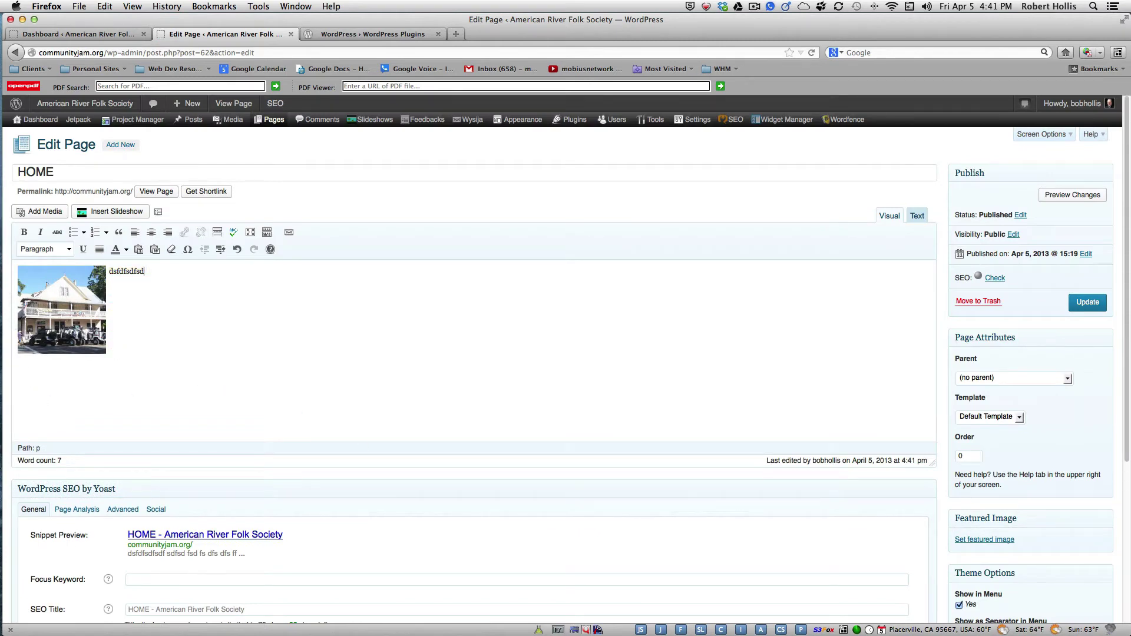
key(BackSpace)
key(BackSpace)
key(BackSpace)
key(BackSpace)
key(BackSpace)
key(BackSpace)
key(BackSpace)
key(BackSpace)
key(BackSpace)
key(BackSpace)
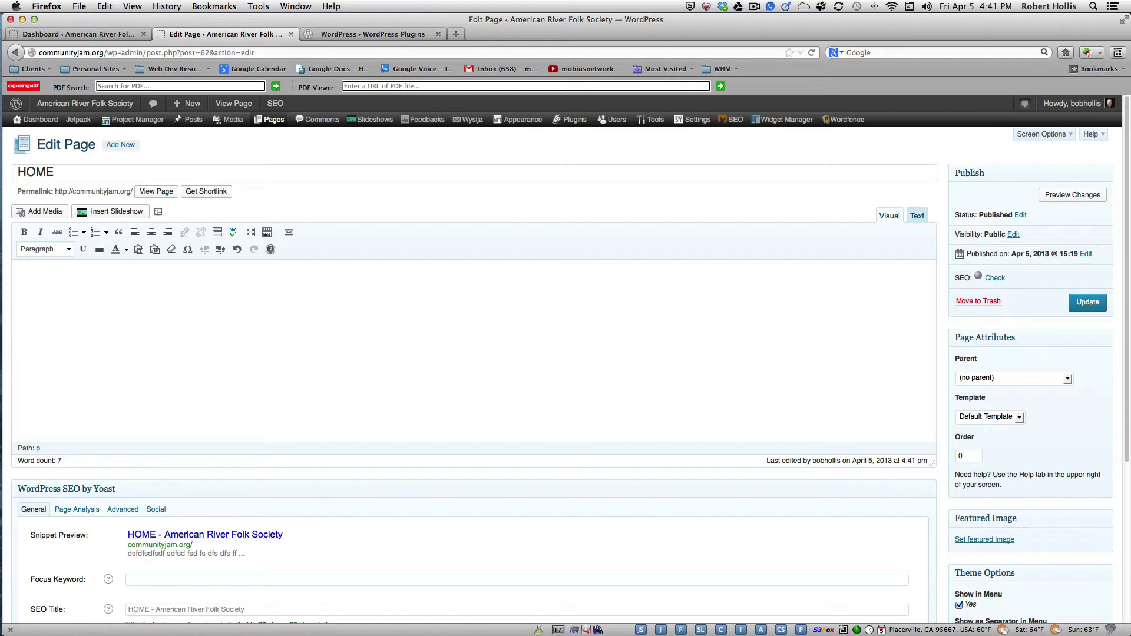
click(1086, 302)
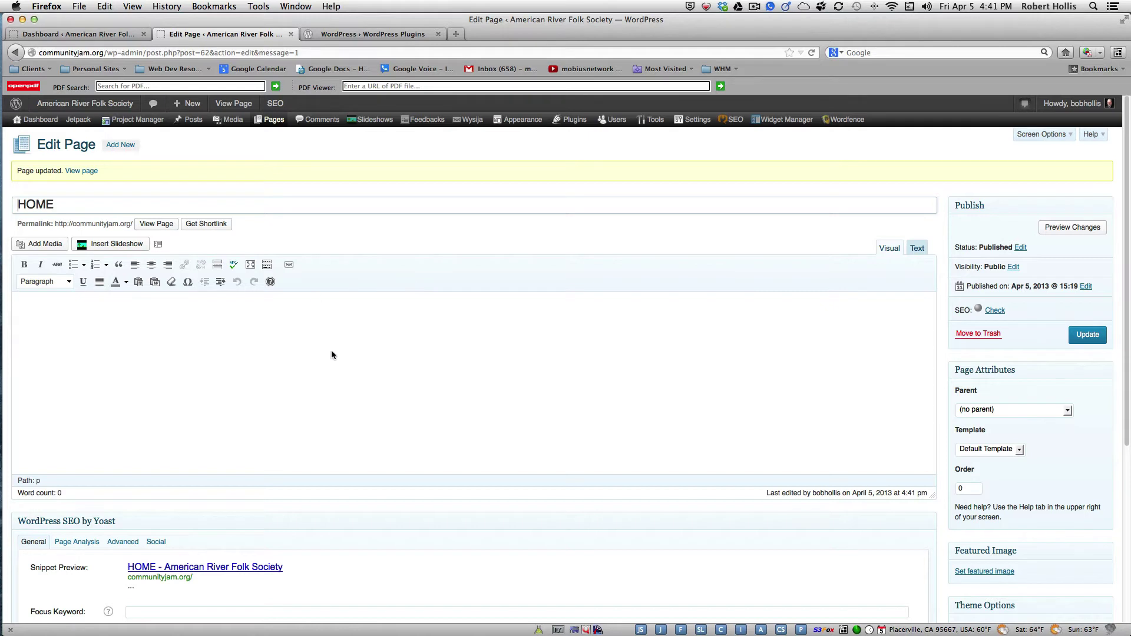
Toggle the editor between Text and Visual views, then begin a new page.
click(917, 248)
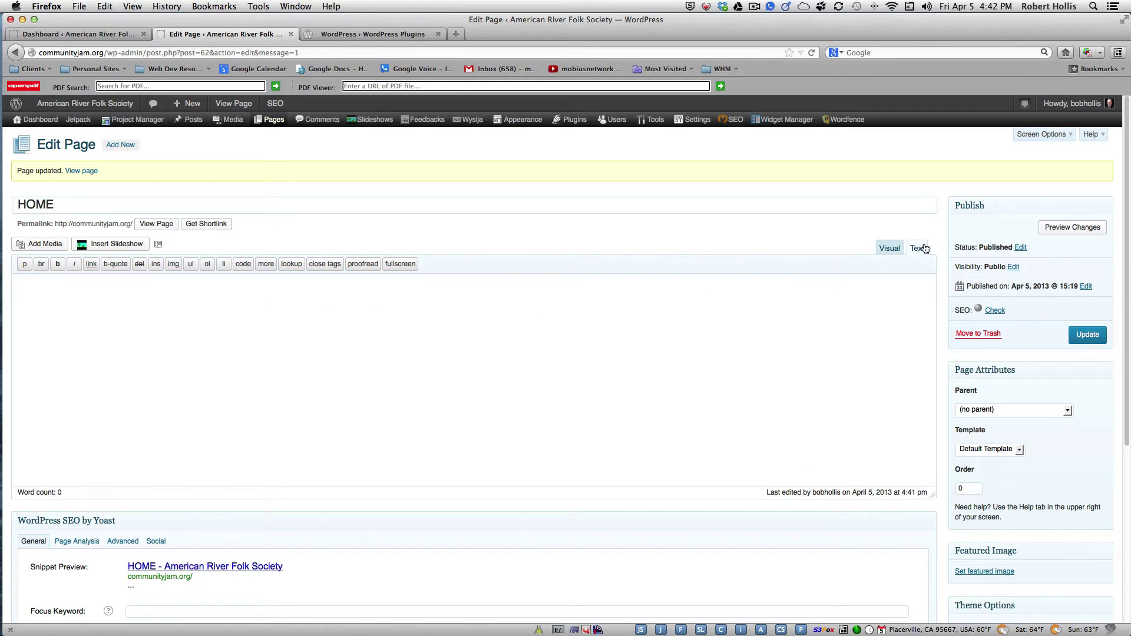
click(886, 250)
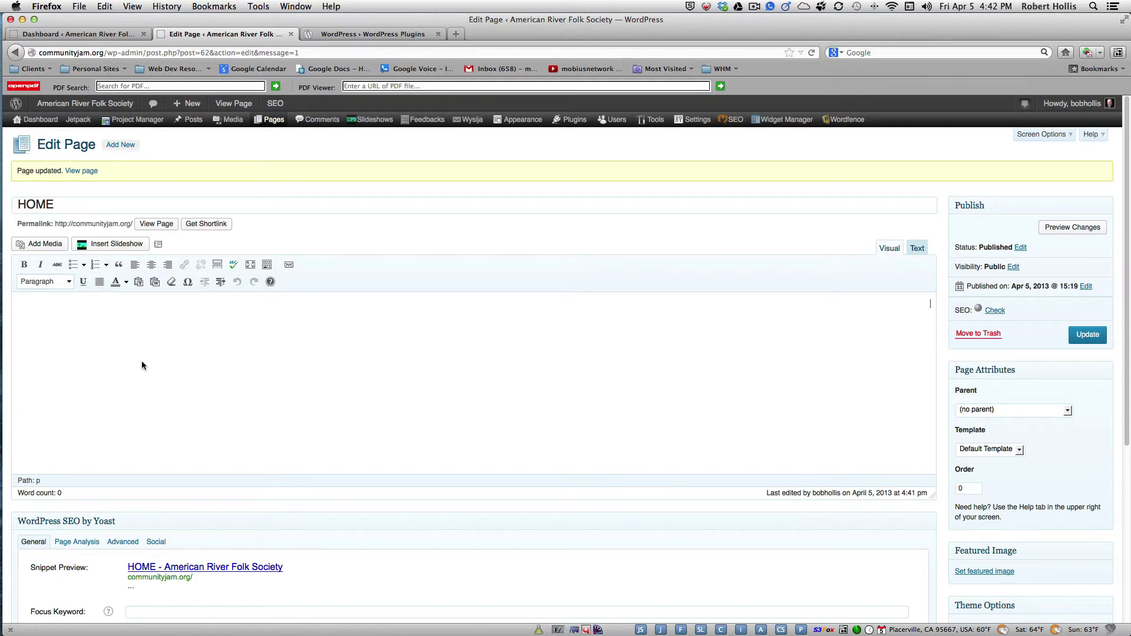
click(121, 147)
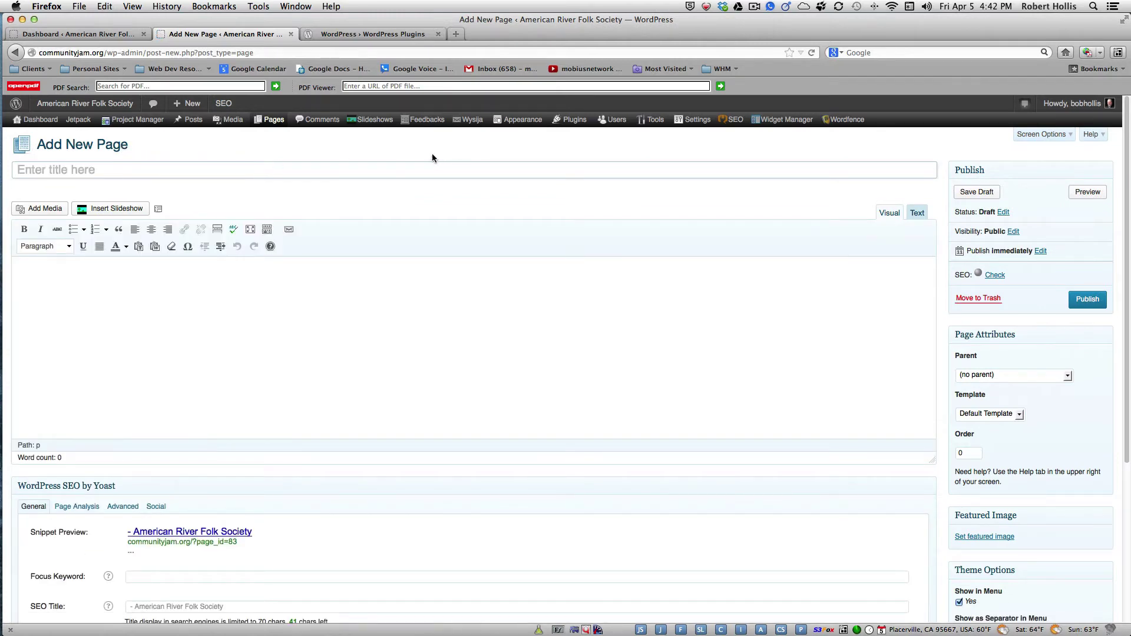
Display the All Pages list from the Pages admin menu.
mouse_move(274, 120)
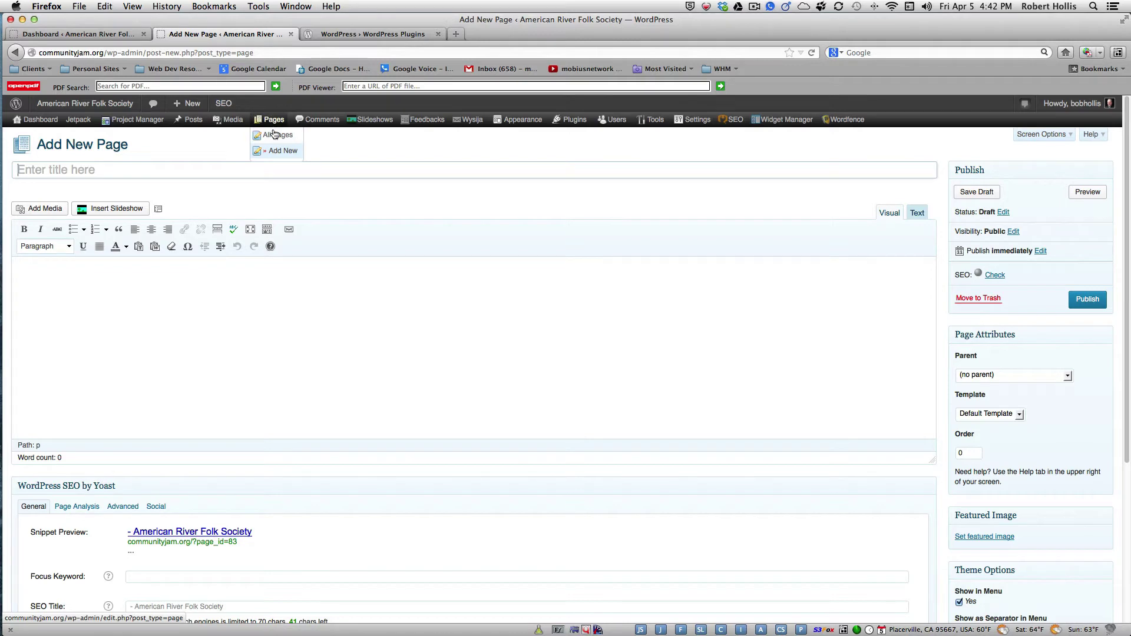
click(275, 136)
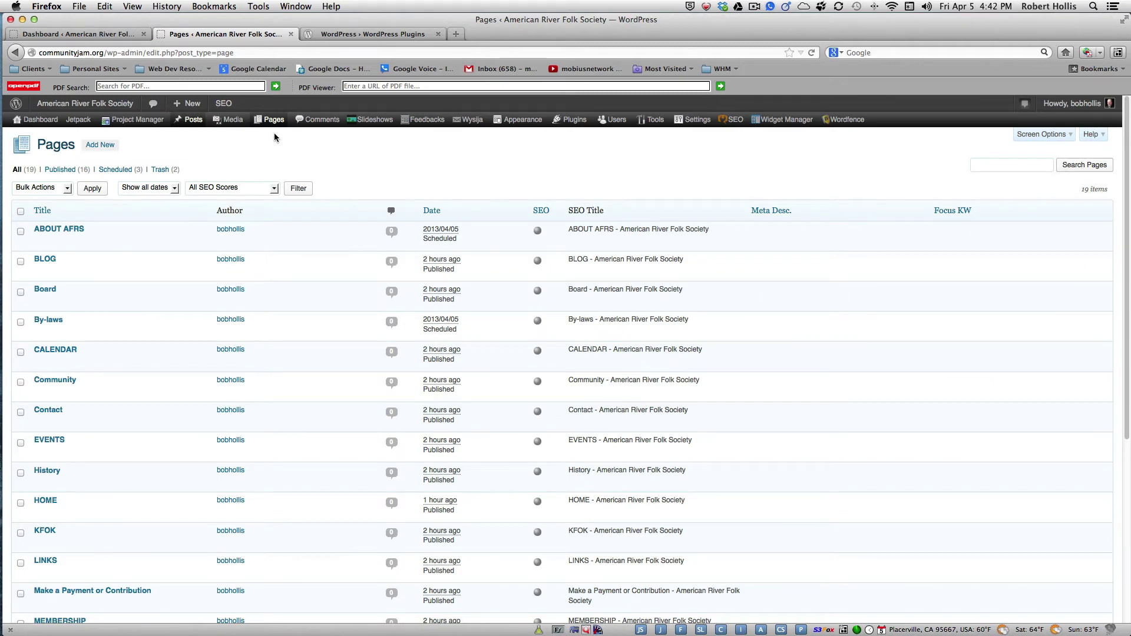
mouse_move(277, 121)
Publish a page titled 'New Page' with the body text 'new page demo'.
click(105, 146)
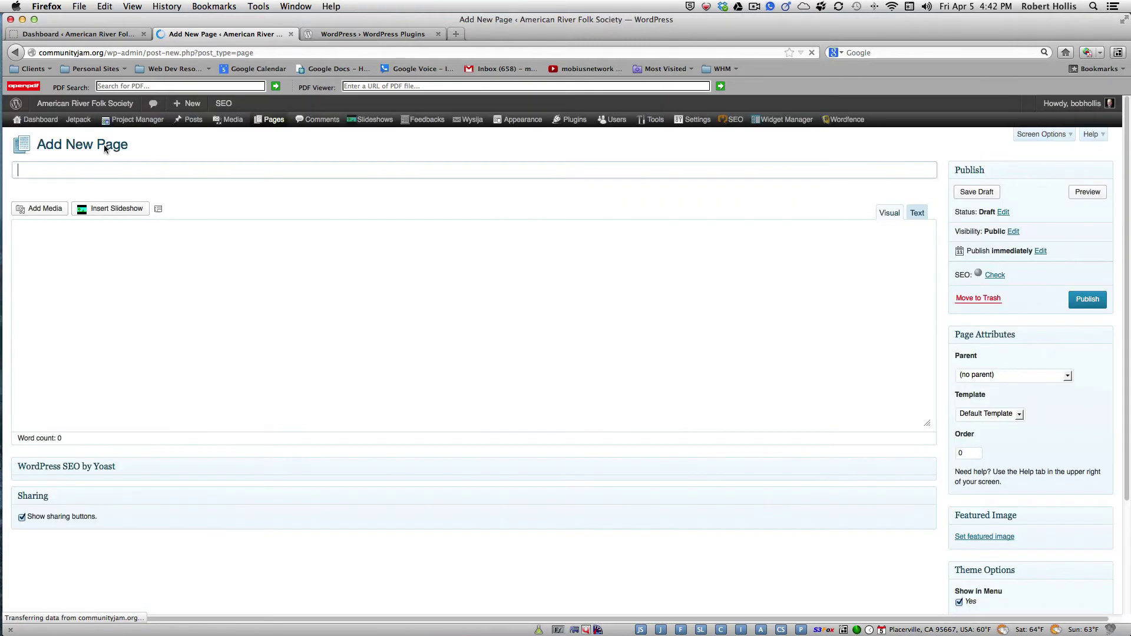
click(86, 167)
text(New P)
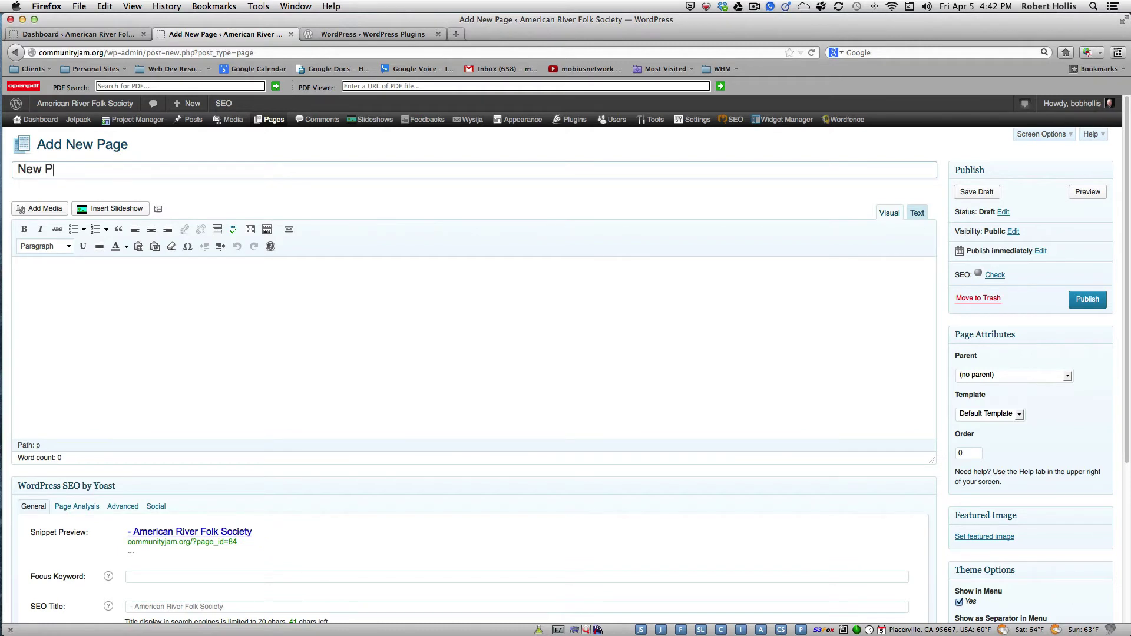
text(age)
click(104, 285)
text(n)
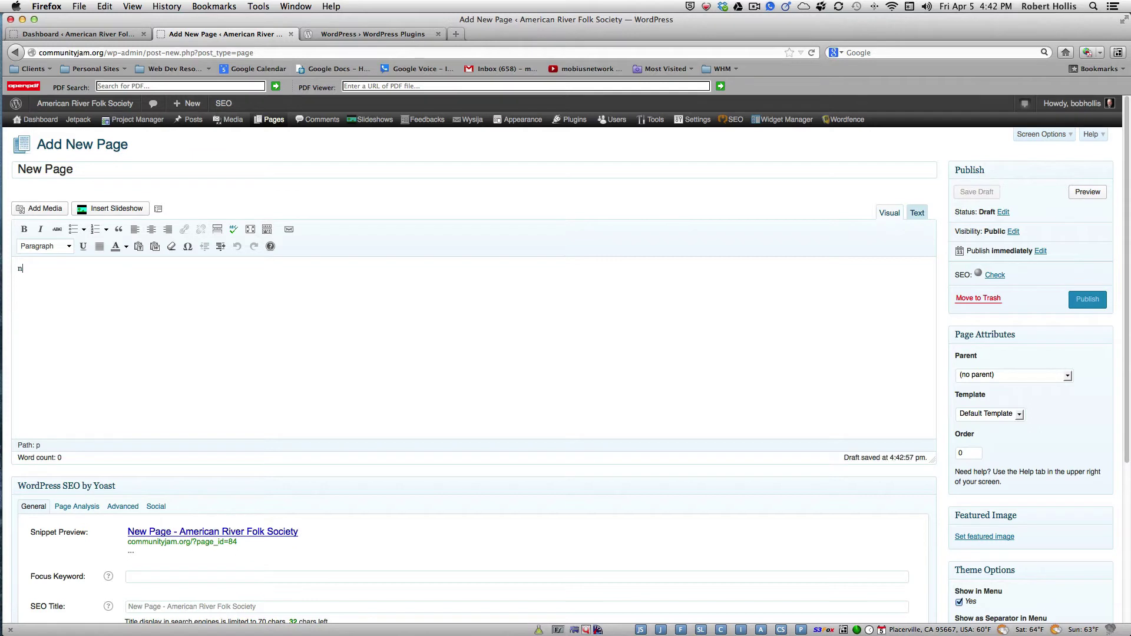
text(ew page demo)
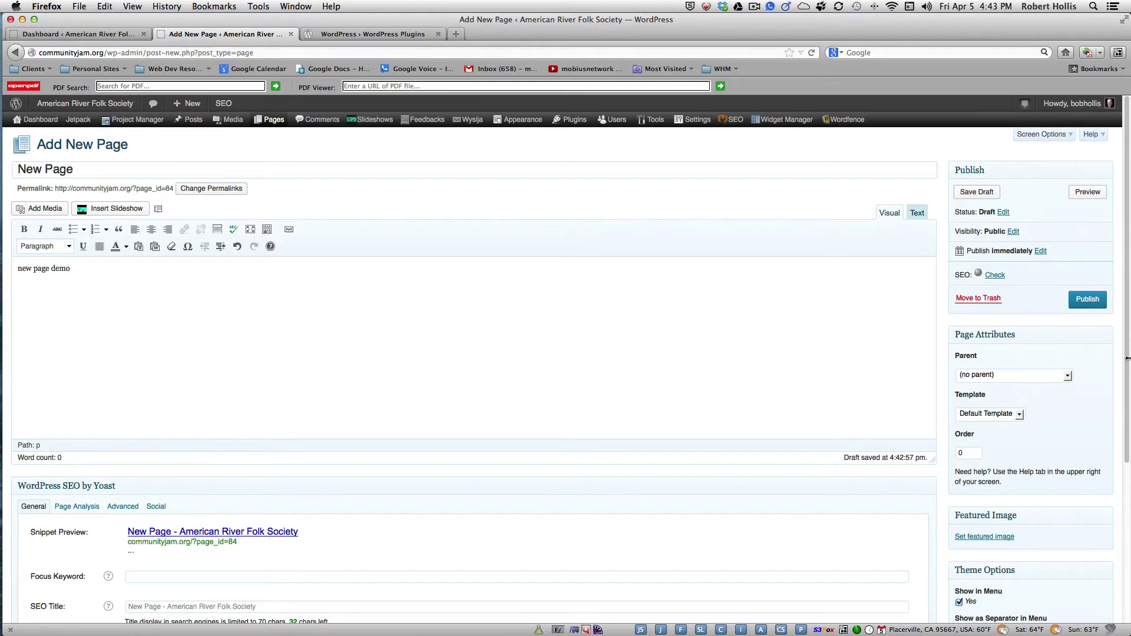
drag(1127, 361, 1128, 286)
click(1078, 306)
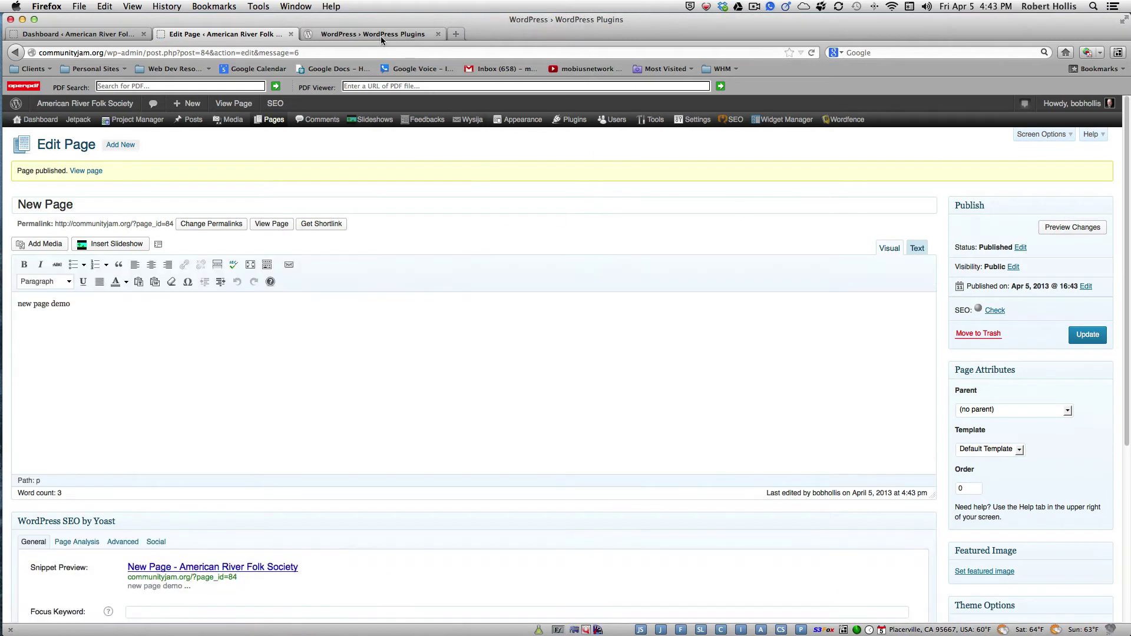
Strip the admin path to load communityjam.org and see New Page in the navigation, then return to the Dashboard.
click(381, 37)
click(63, 36)
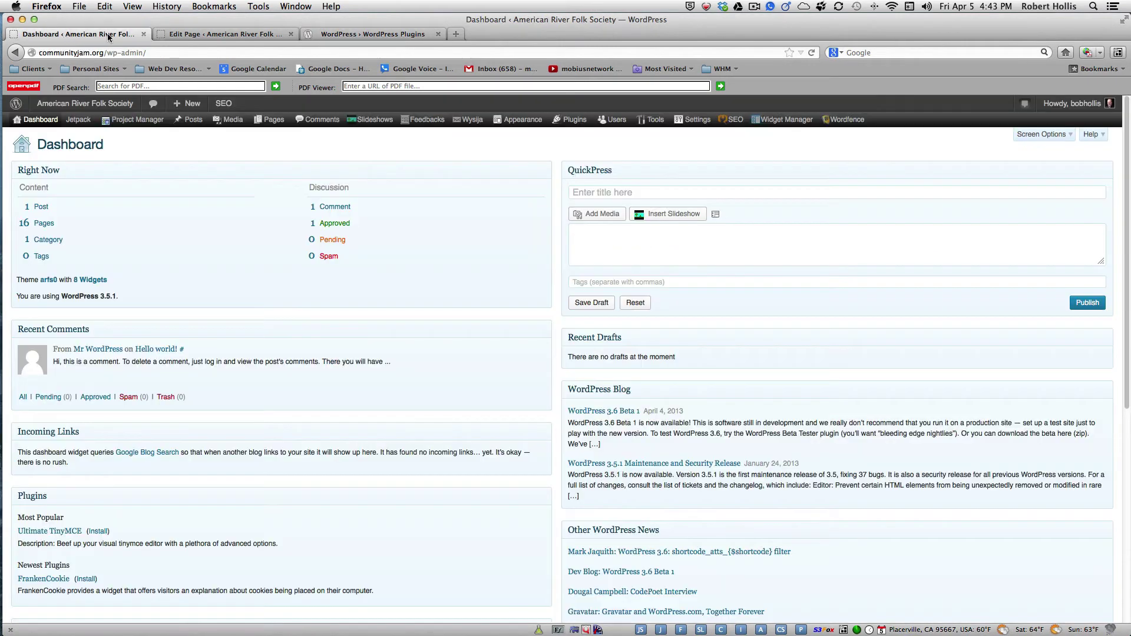
click(183, 36)
drag(105, 52, 332, 53)
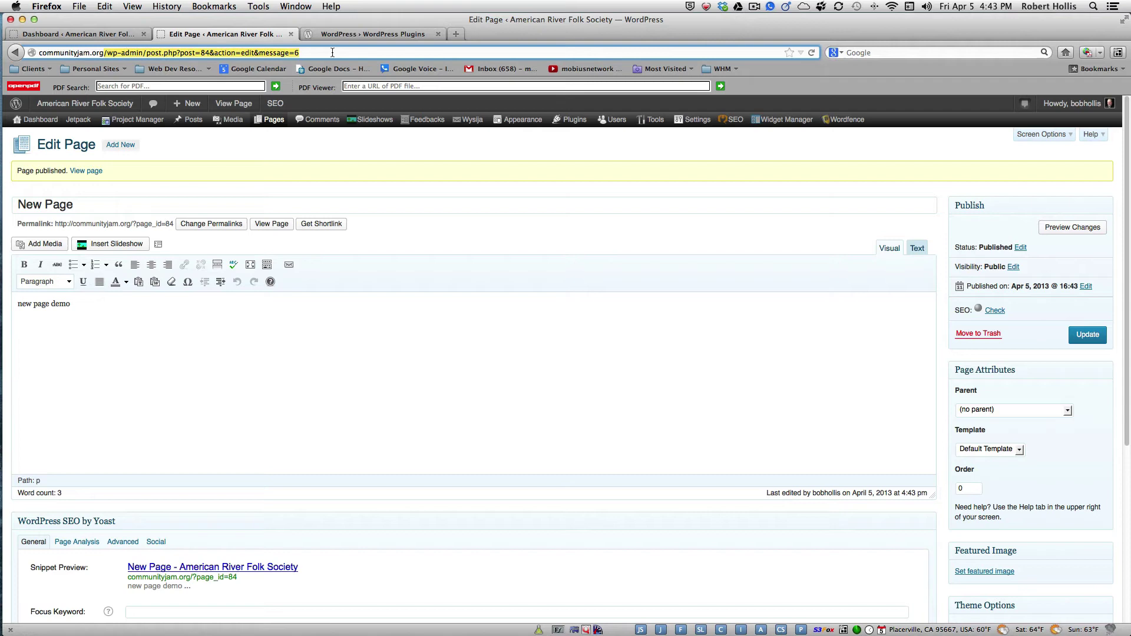
key(BackSpace)
key(Return)
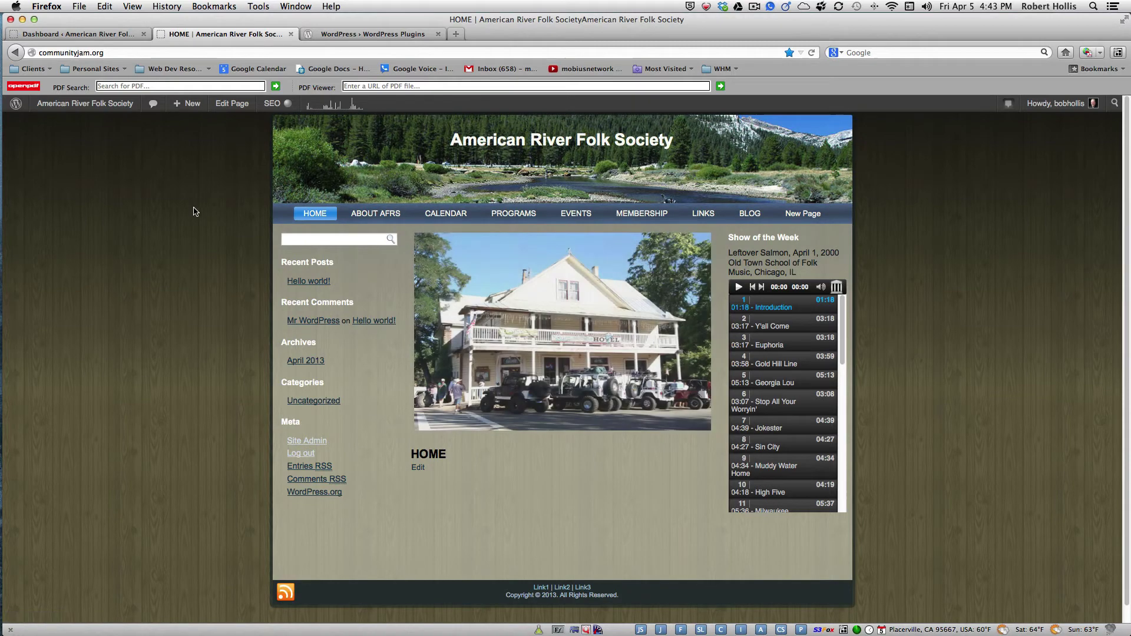
click(91, 37)
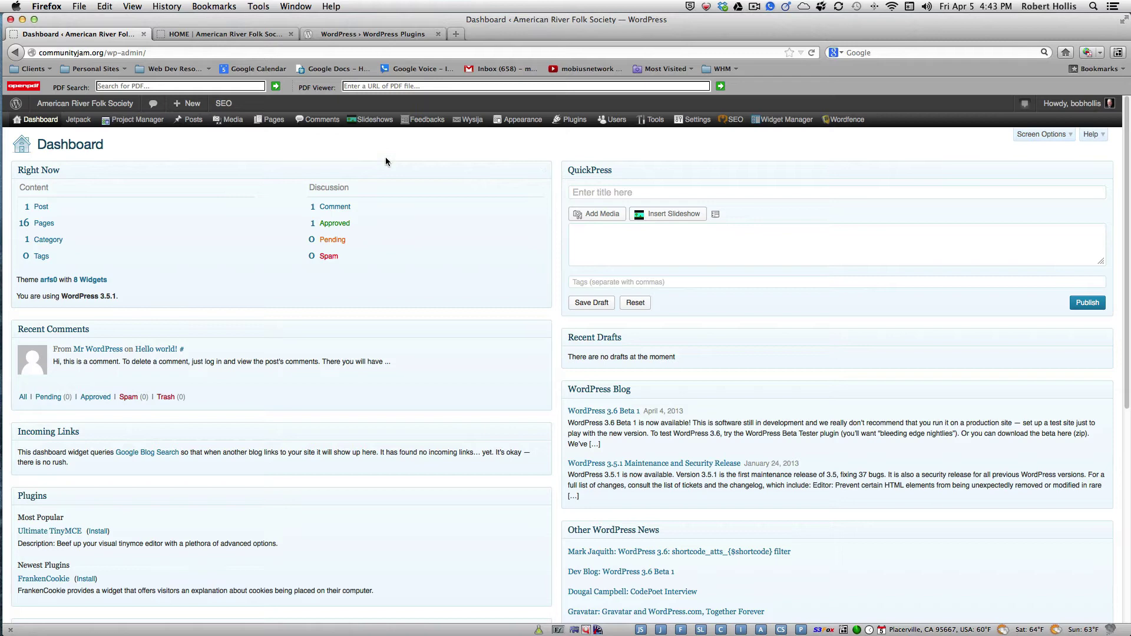
In Appearance > Menus, drag New Page between LINKS and BLOG in the Top Menu and save.
mouse_move(520, 121)
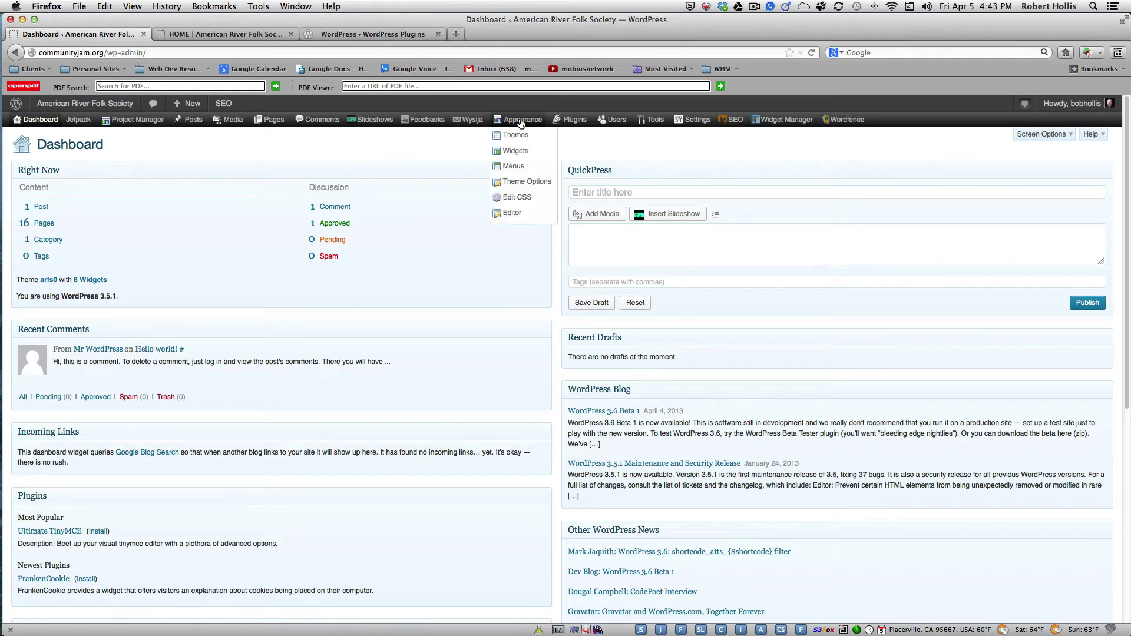
click(516, 167)
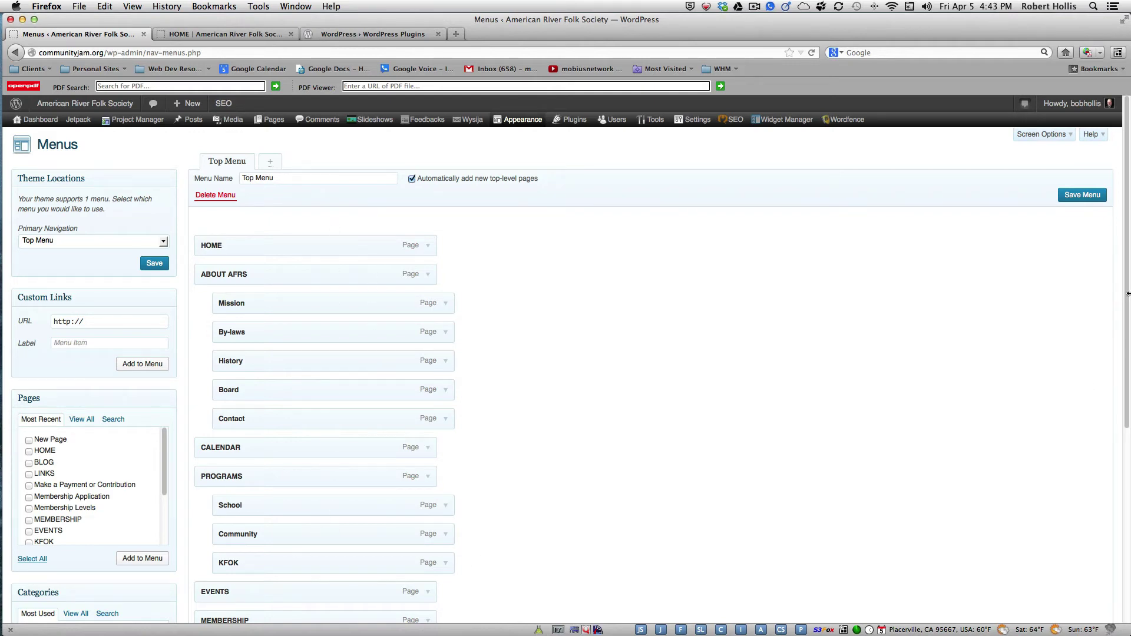
drag(1127, 296, 967, 417)
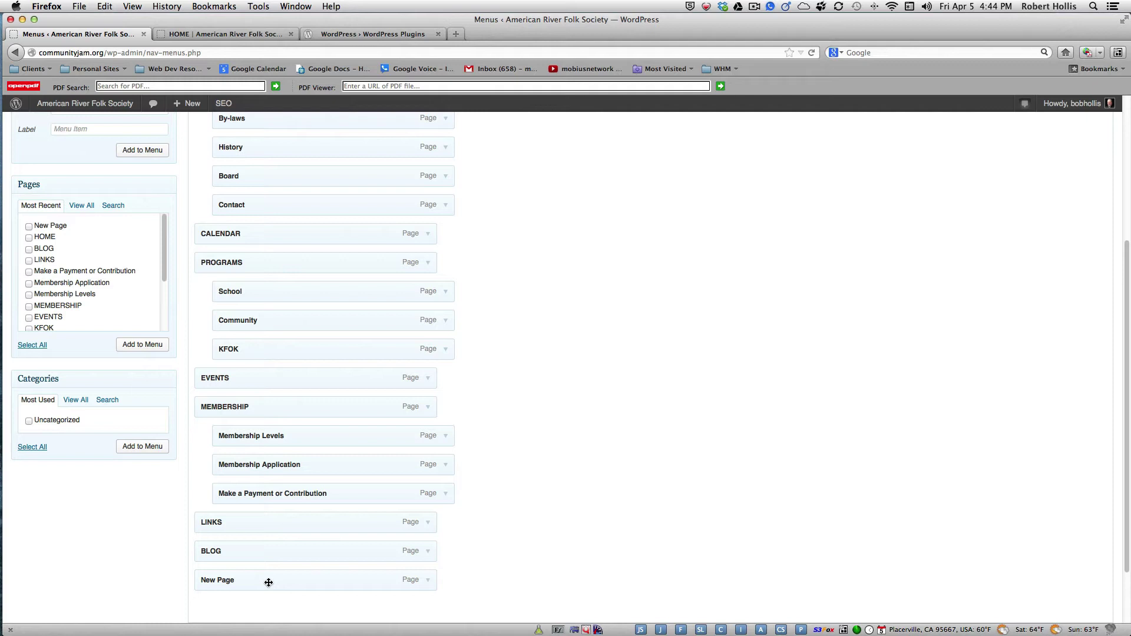
drag(268, 583, 283, 564)
drag(1124, 450, 1129, 539)
click(1094, 562)
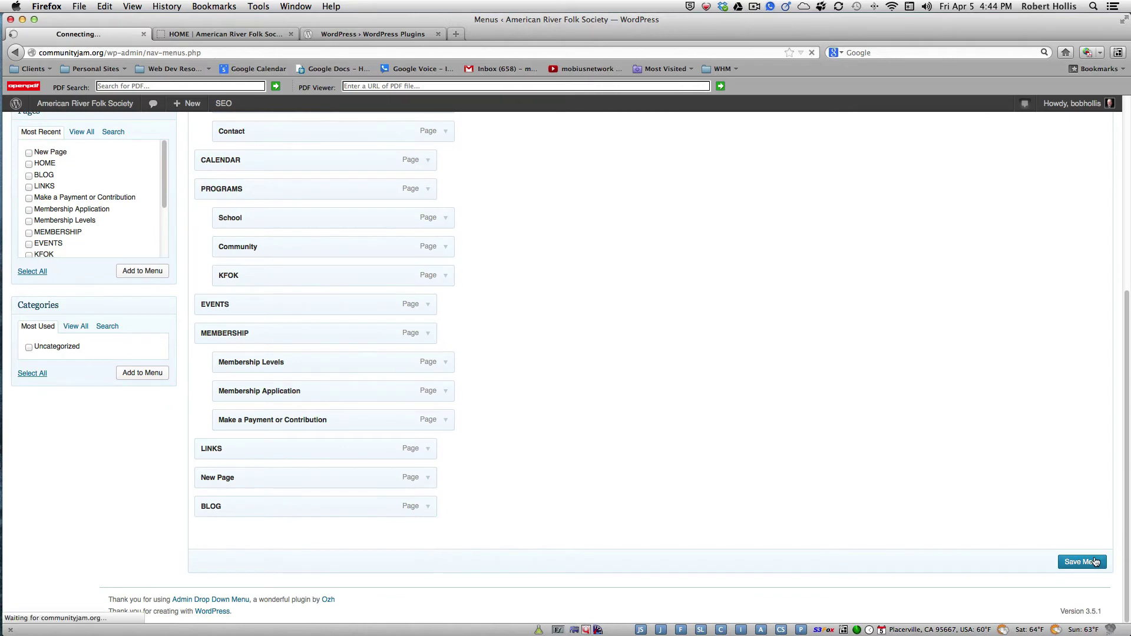
Reload the live home page to check the new menu order, then return to the menu editor.
click(226, 34)
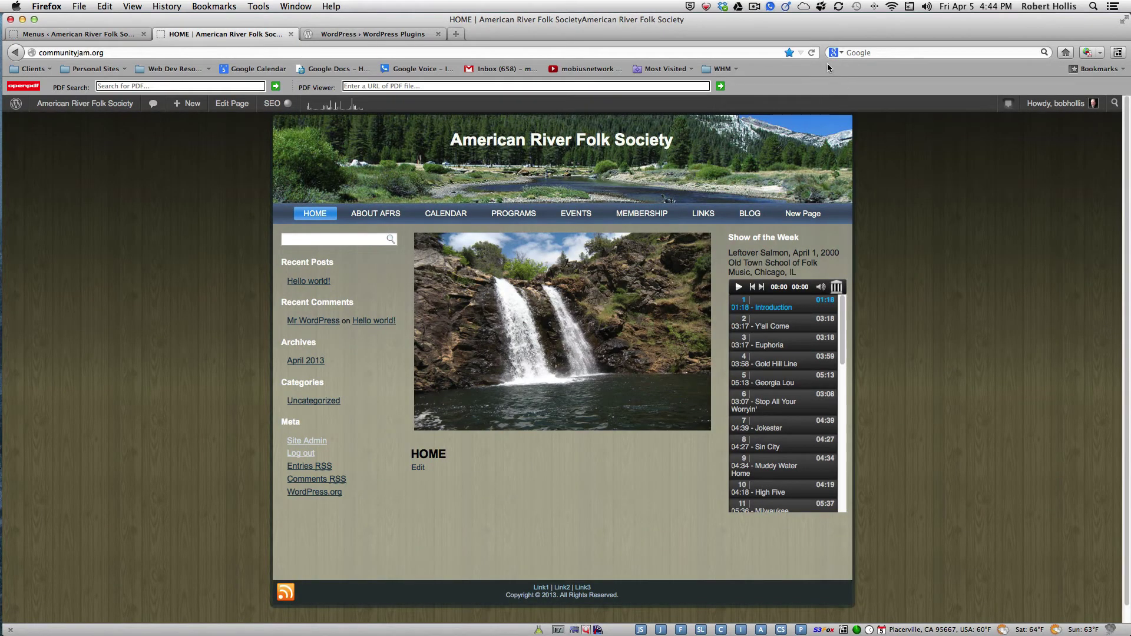
click(813, 52)
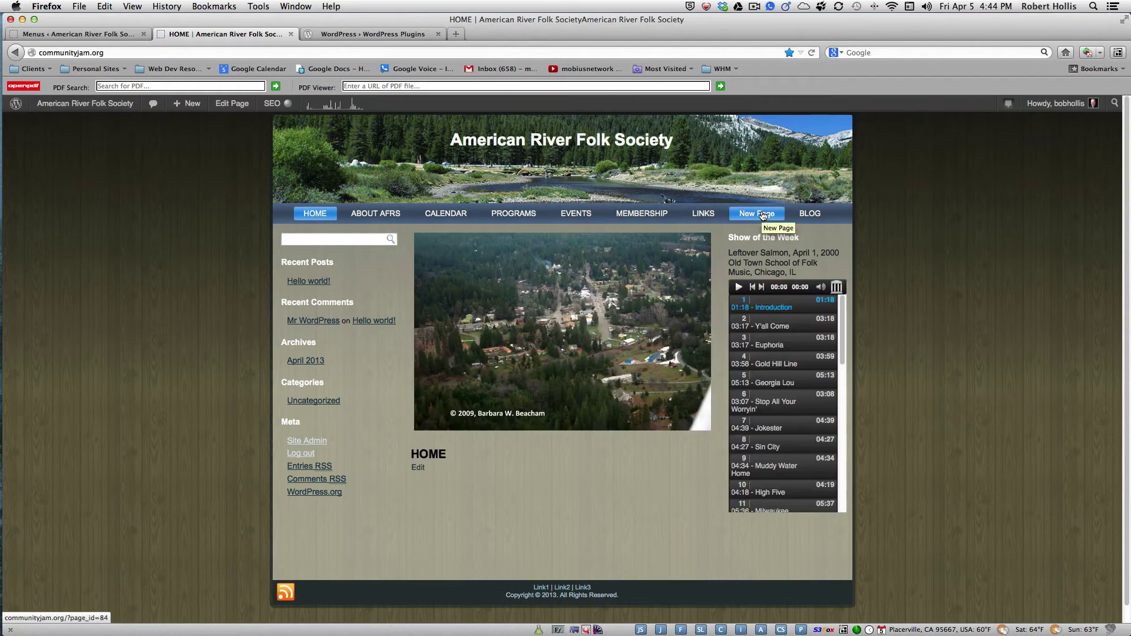
click(116, 40)
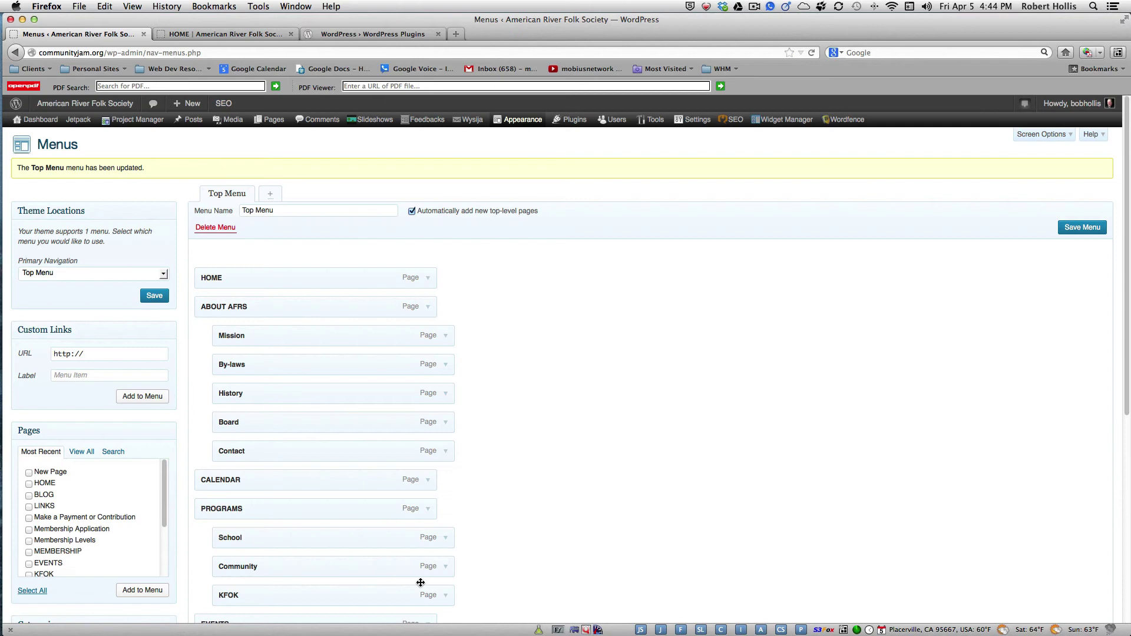
Nest New Page as a sub-item under BLOG, keep LINKS at top level above BLOG, and save.
scroll(1113, 330, down, 10)
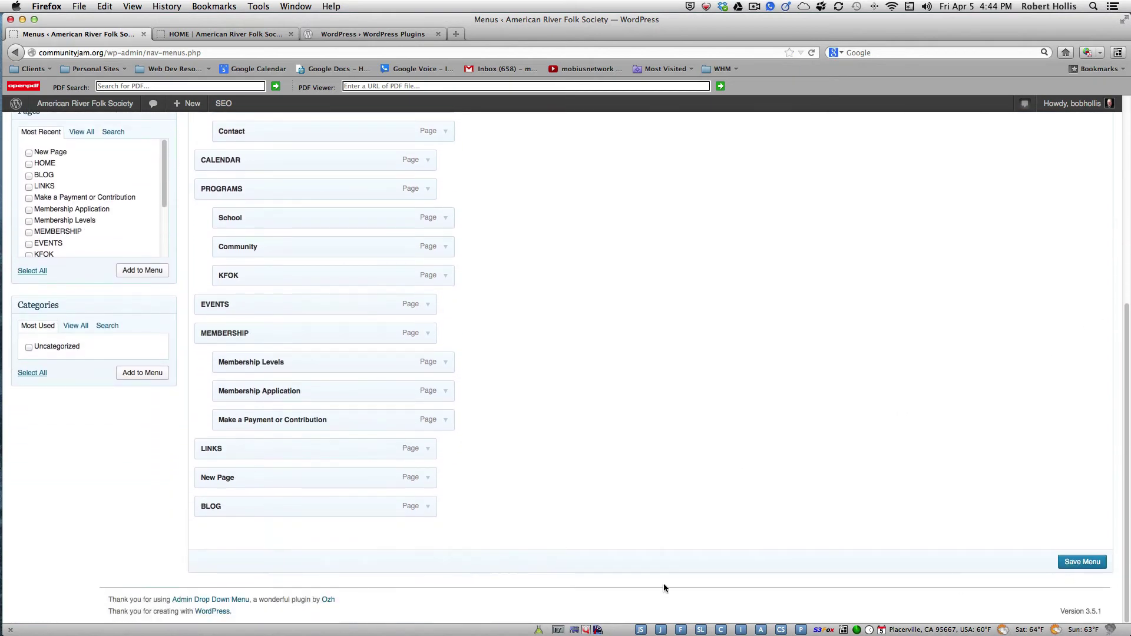
drag(262, 480, 279, 538)
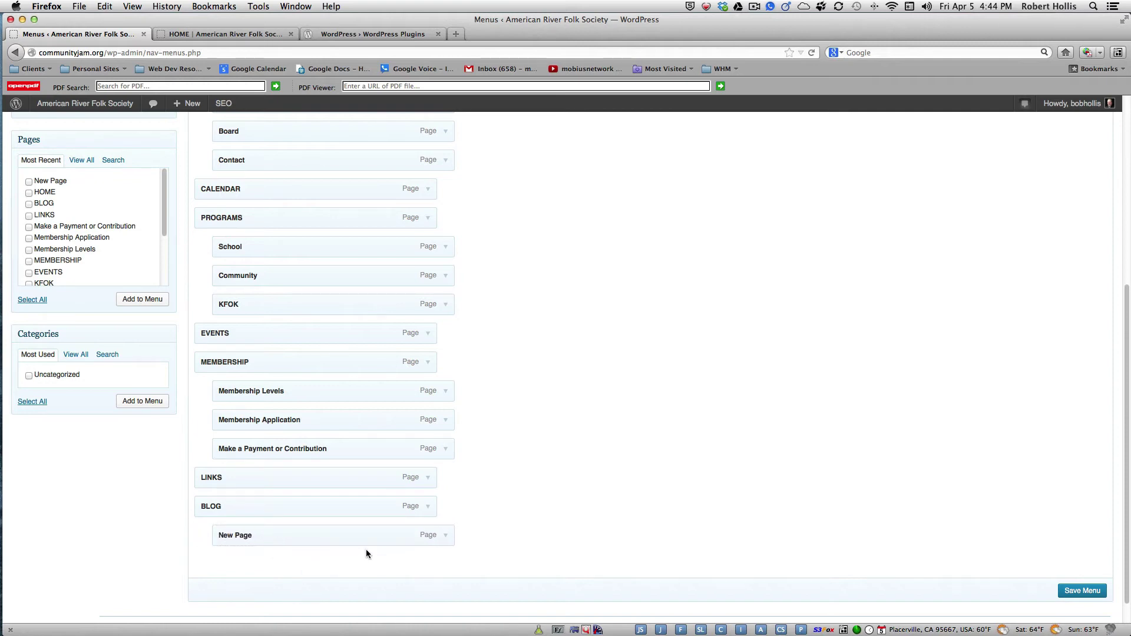
drag(360, 535, 394, 535)
drag(378, 475, 443, 554)
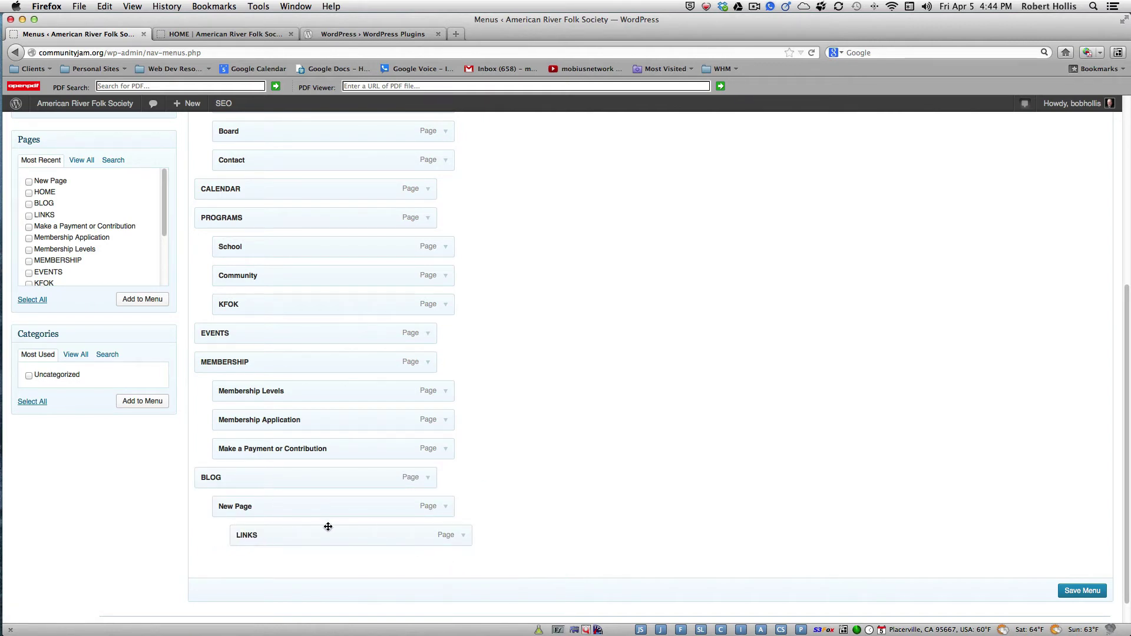
drag(337, 539, 303, 476)
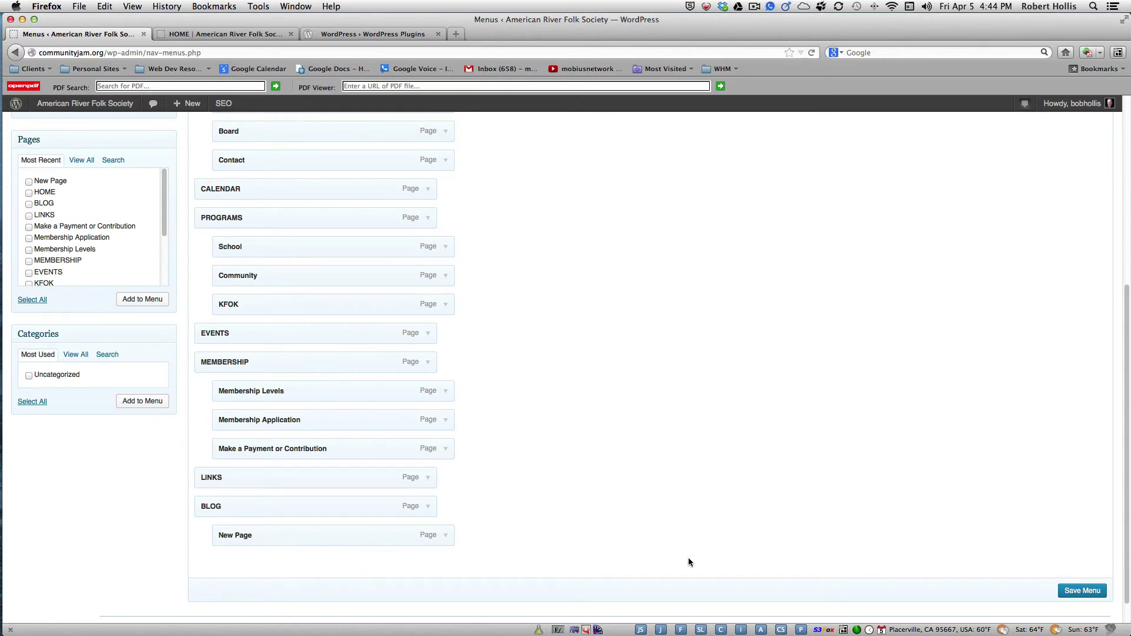
click(1079, 593)
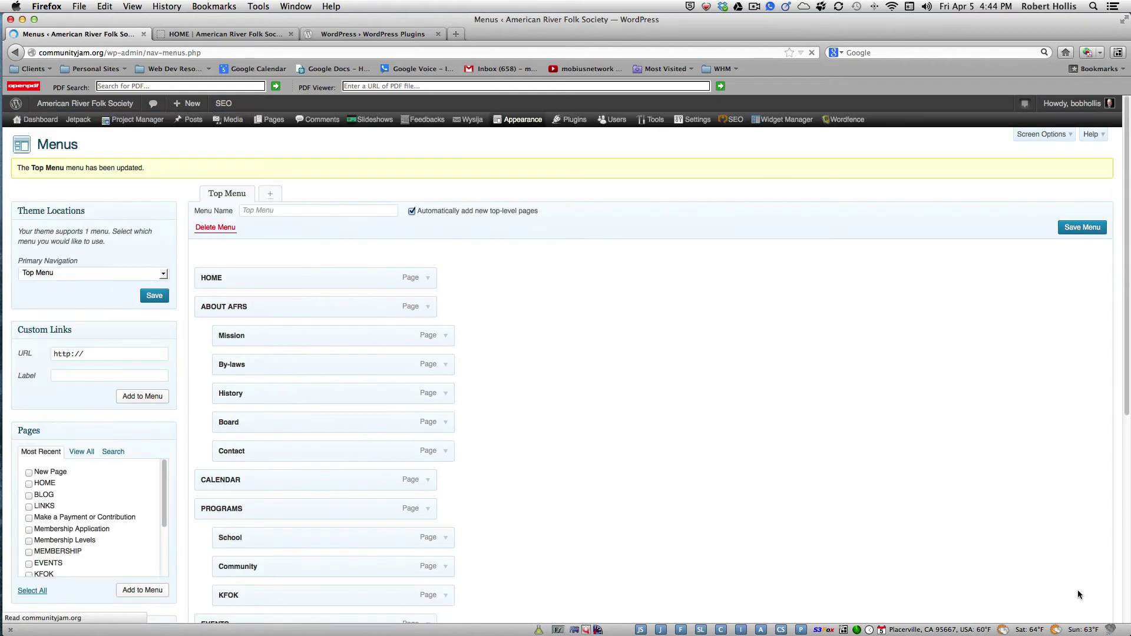
click(248, 39)
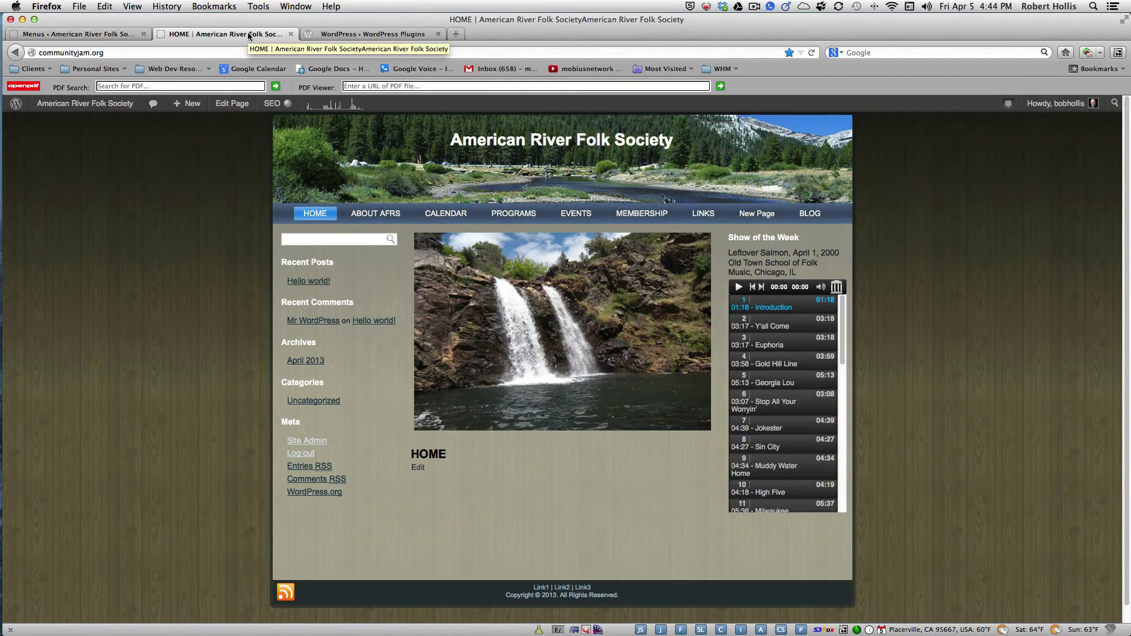
click(813, 52)
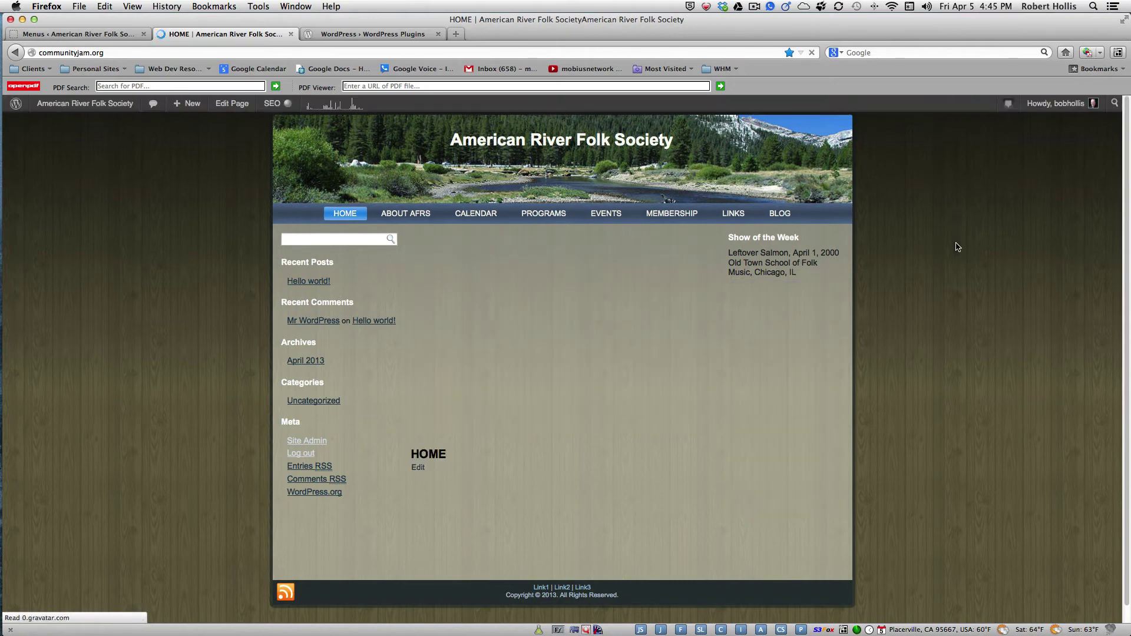
mouse_move(781, 214)
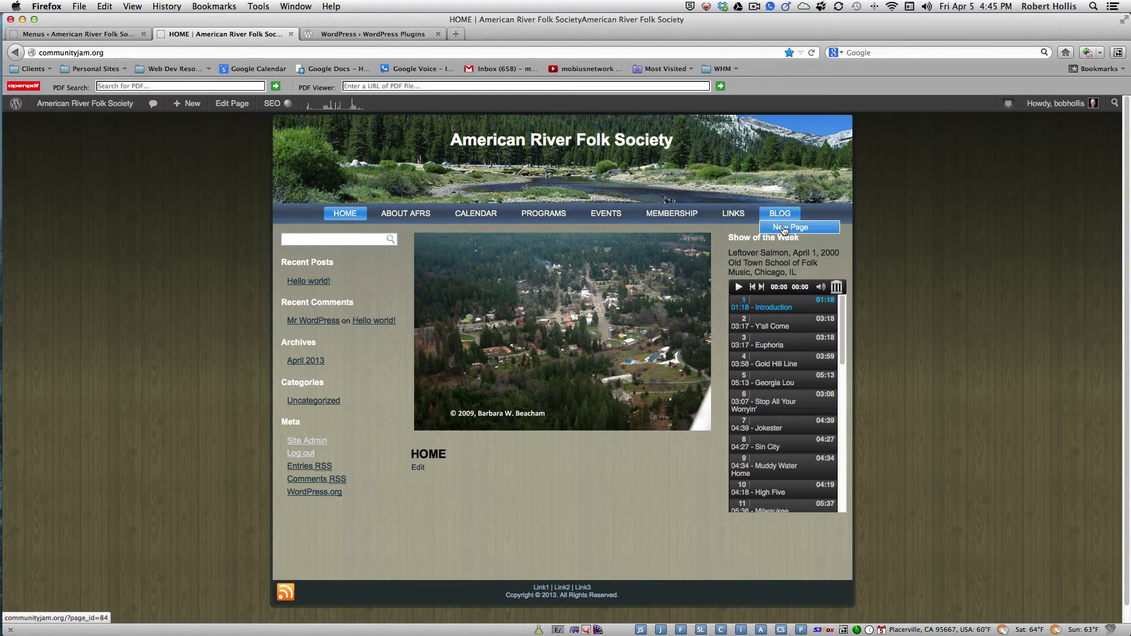
click(787, 229)
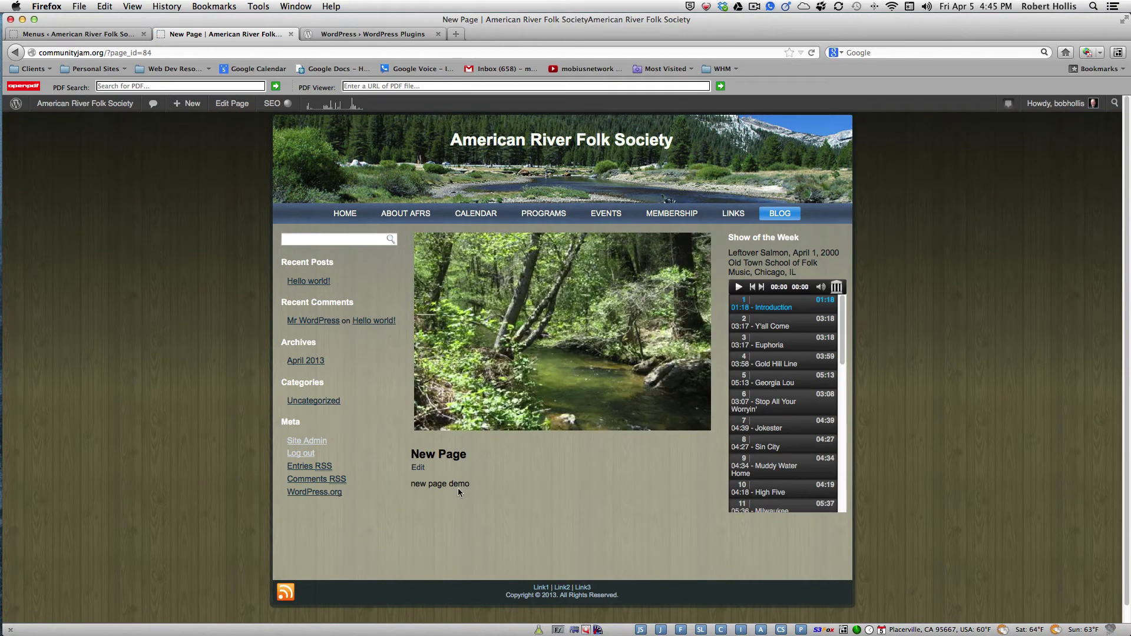
click(90, 34)
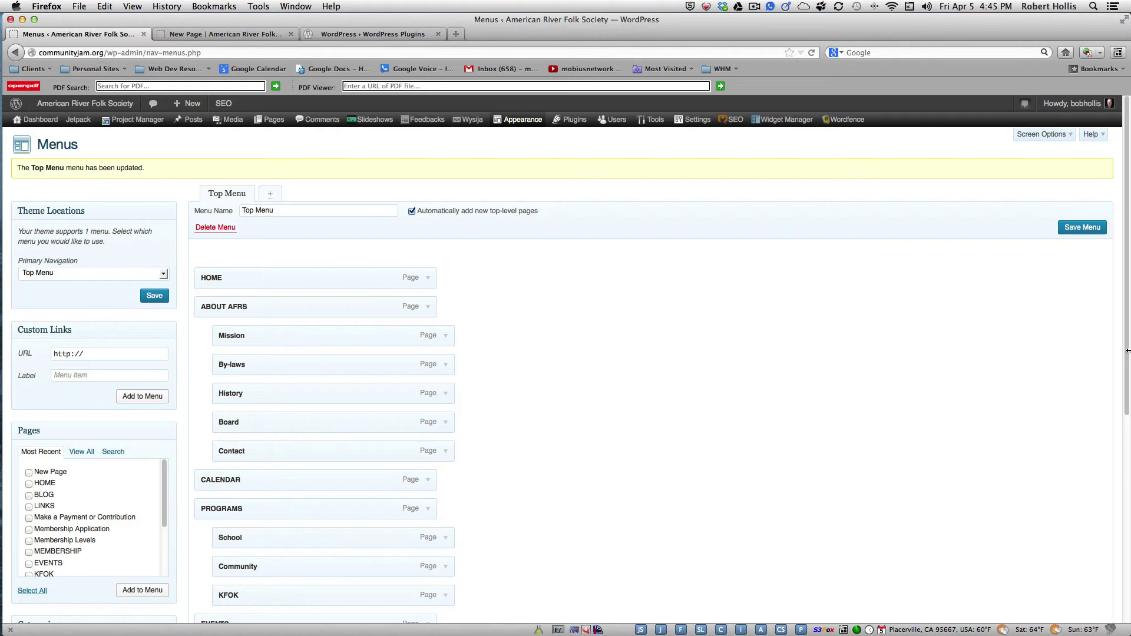
Expand the New Page item under BLOG, remove it from the Top Menu, and save the menu.
drag(1127, 364, 1128, 604)
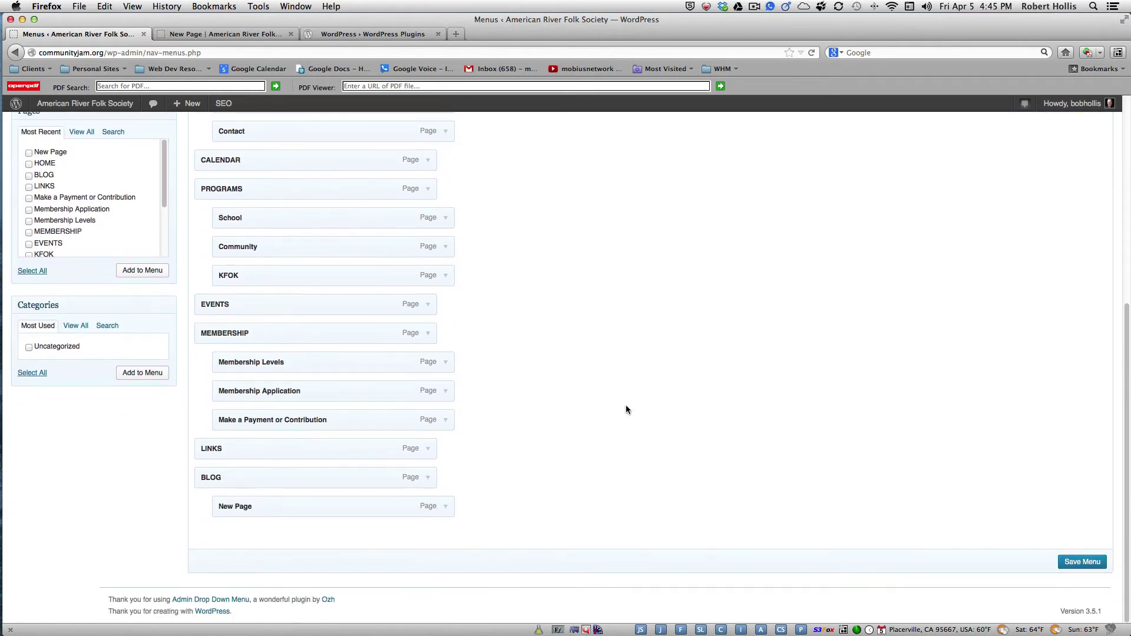
click(445, 507)
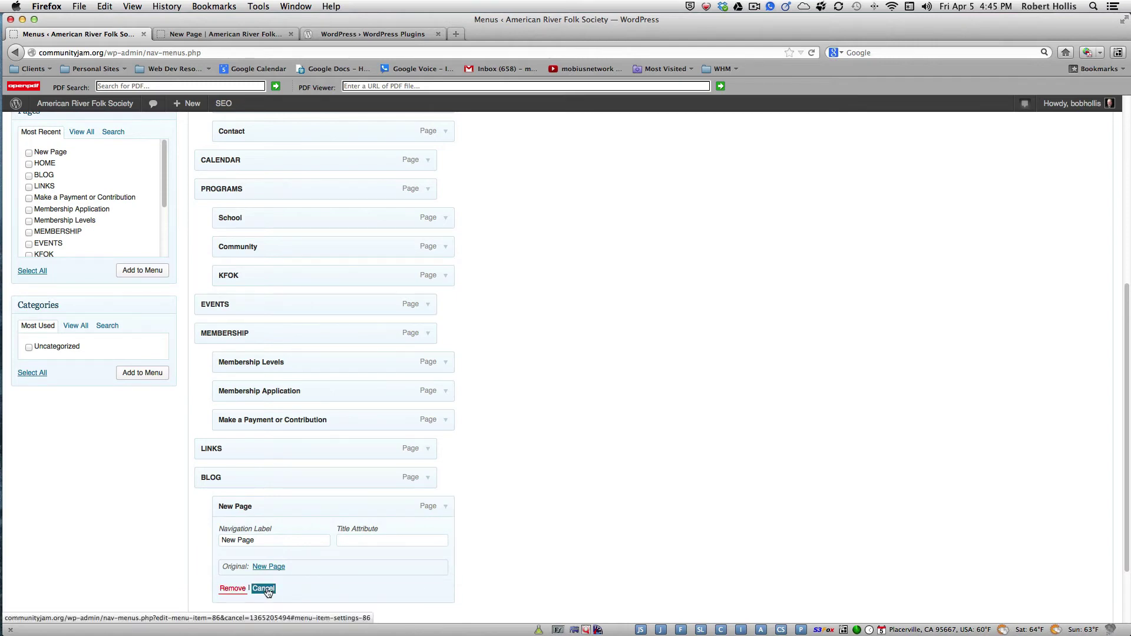
click(446, 508)
drag(321, 514, 149, 521)
drag(300, 535, 3, 383)
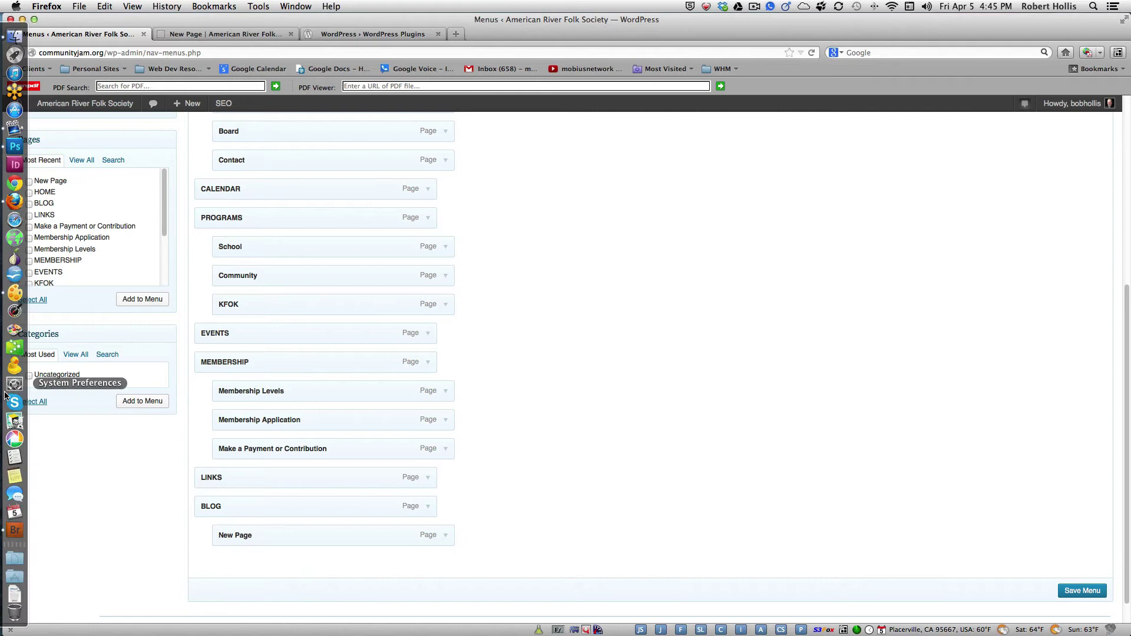
click(445, 535)
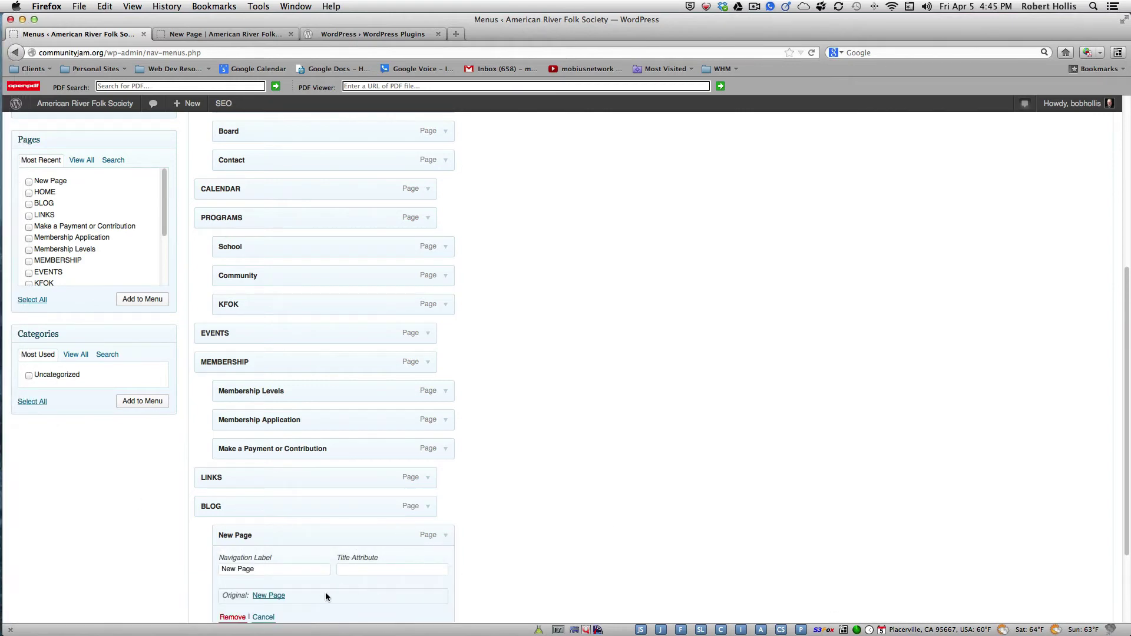
click(234, 617)
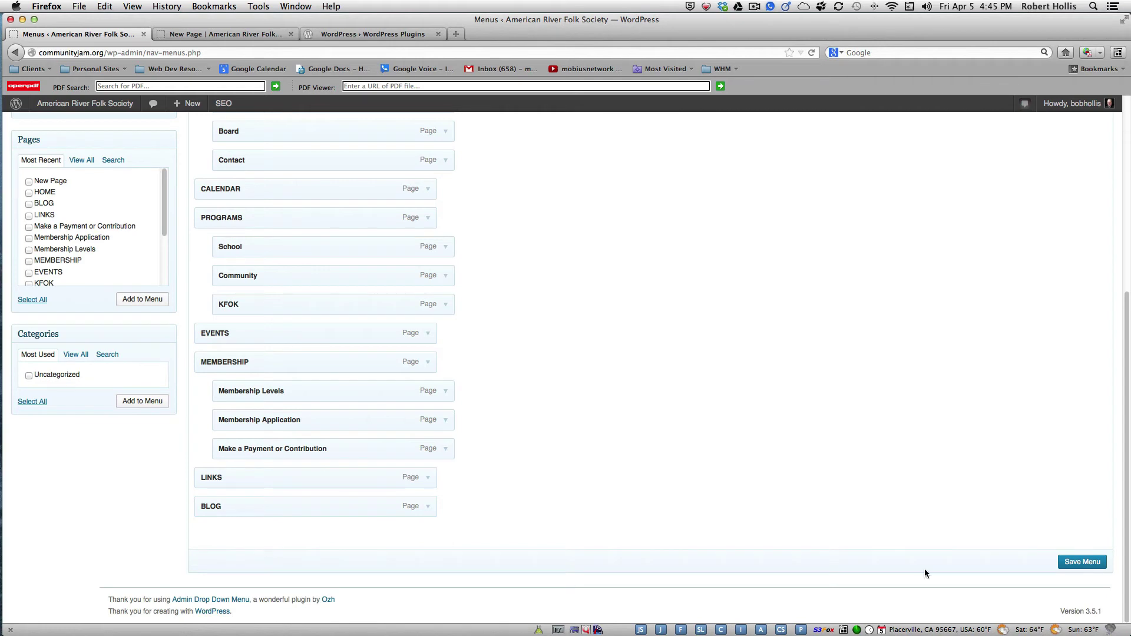
click(1072, 563)
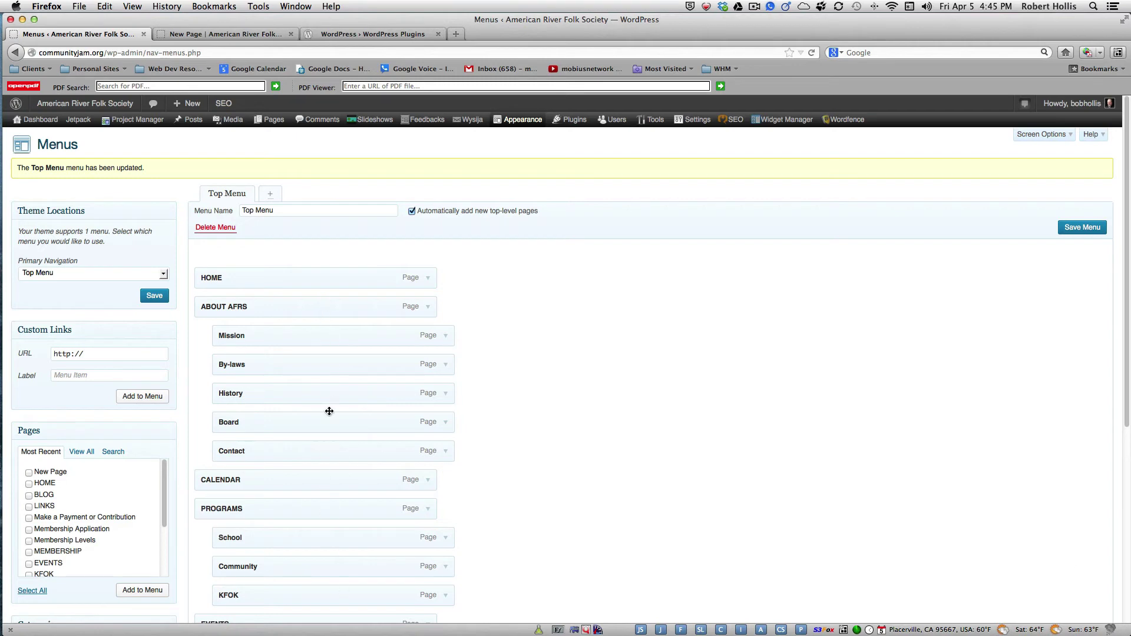
Follow the Mission menu item's Original link to the live page and open it for editing.
click(444, 336)
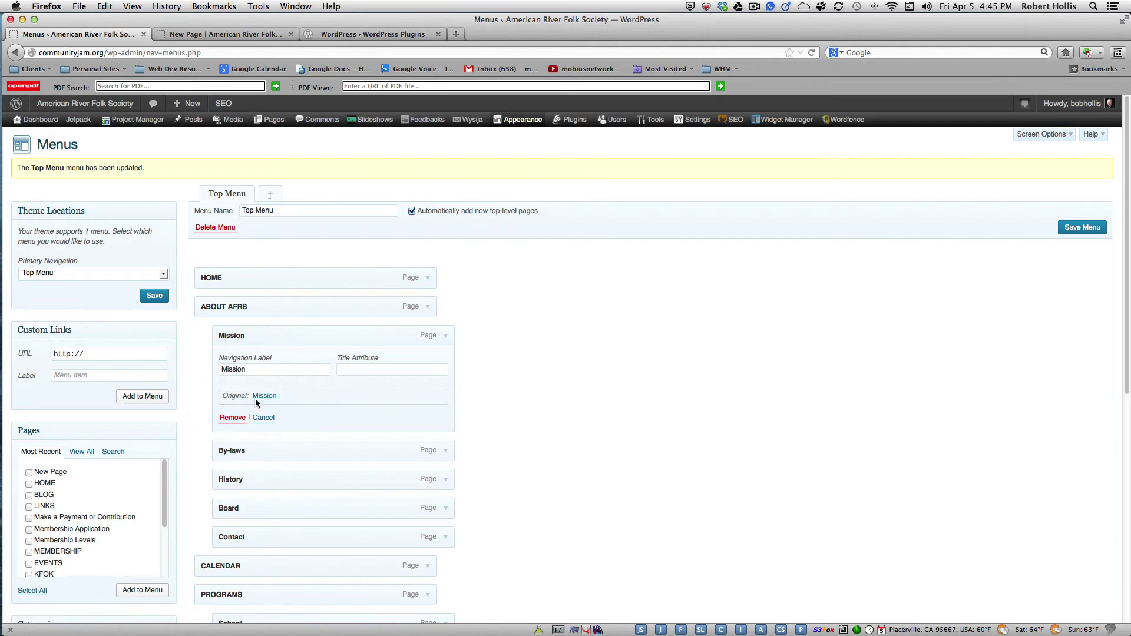
click(265, 397)
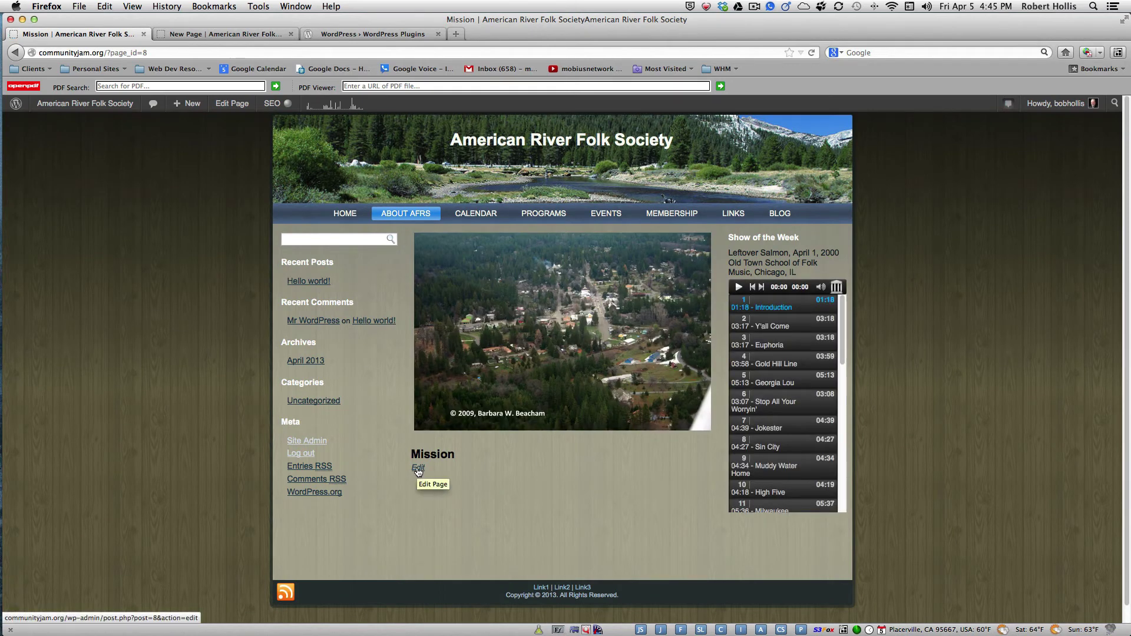
click(417, 469)
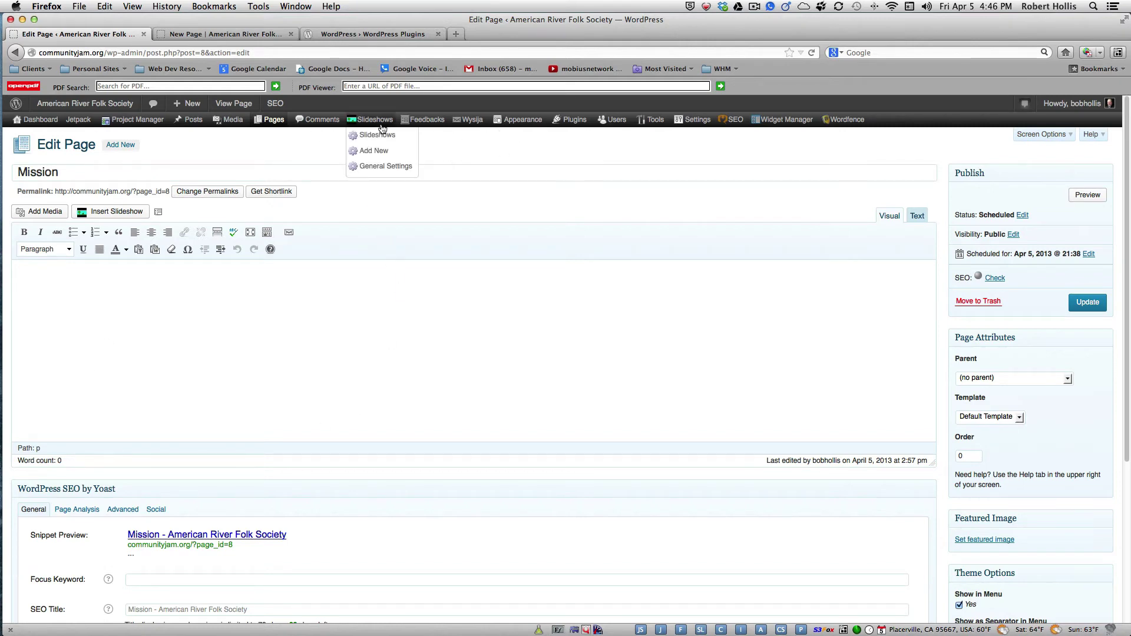
Leave the Mission editor unchanged and switch to the live New Page showing 'new page demo'.
mouse_move(283, 122)
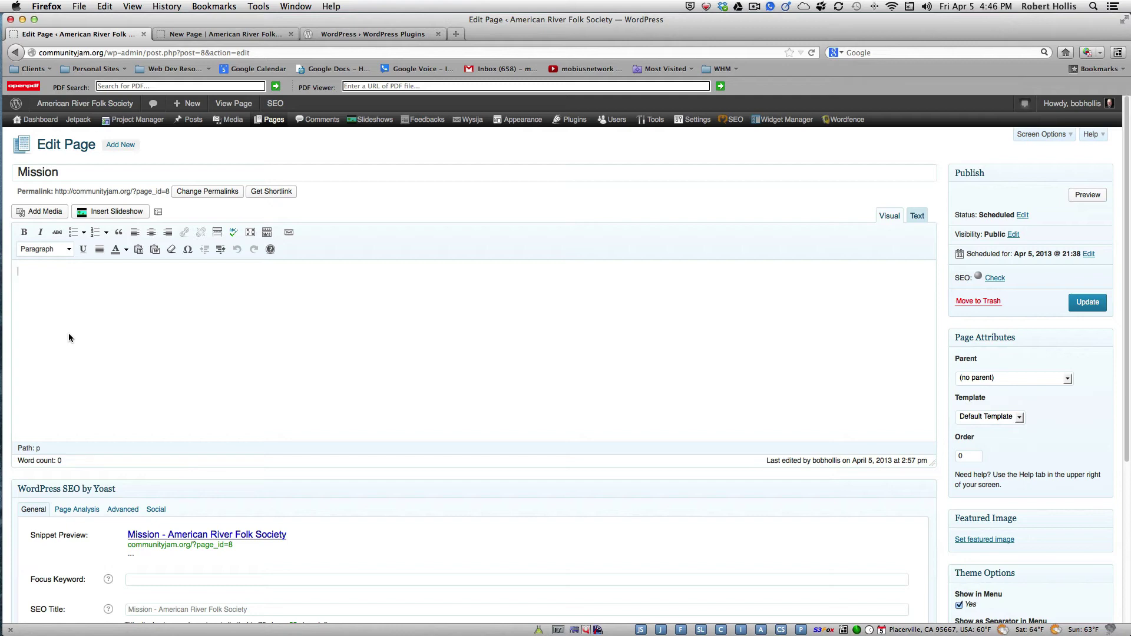
click(157, 250)
click(238, 34)
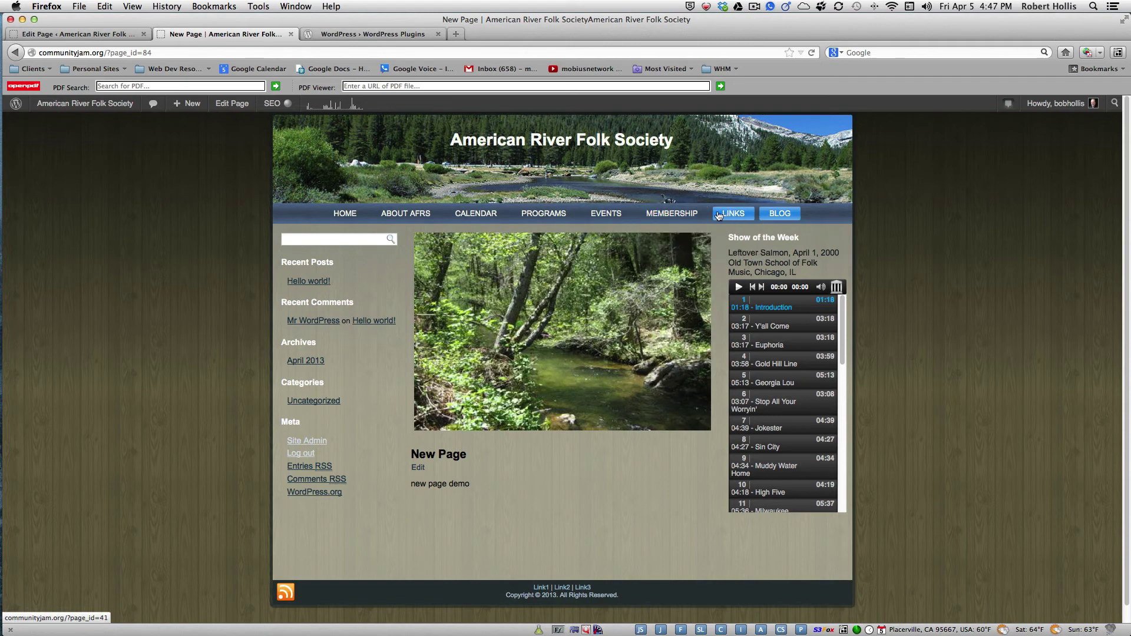
mouse_move(779, 216)
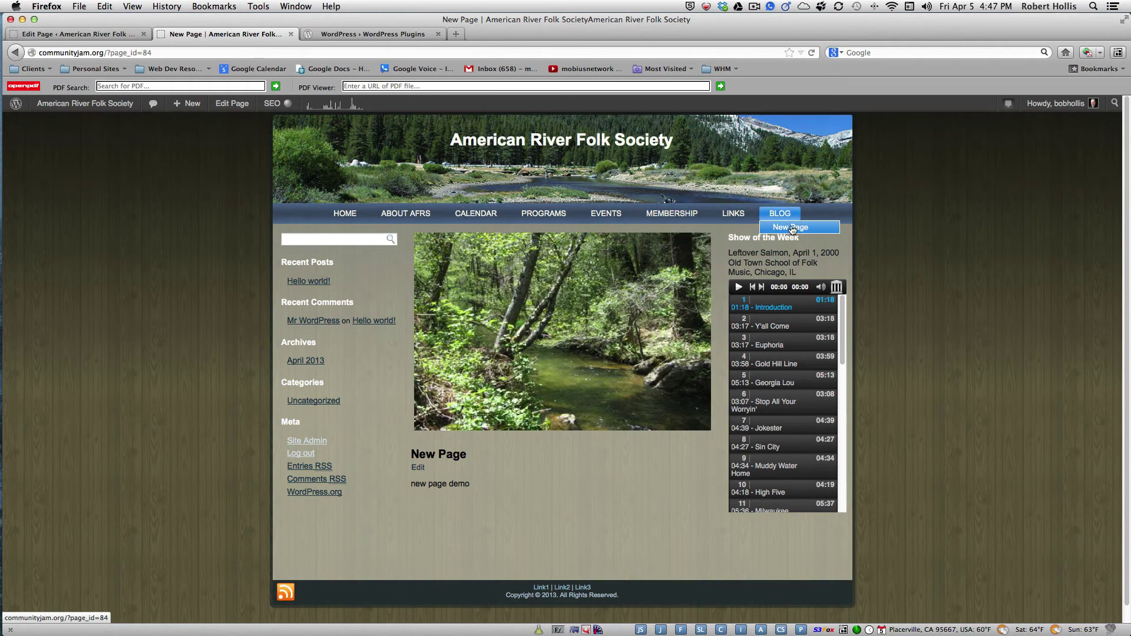
click(790, 227)
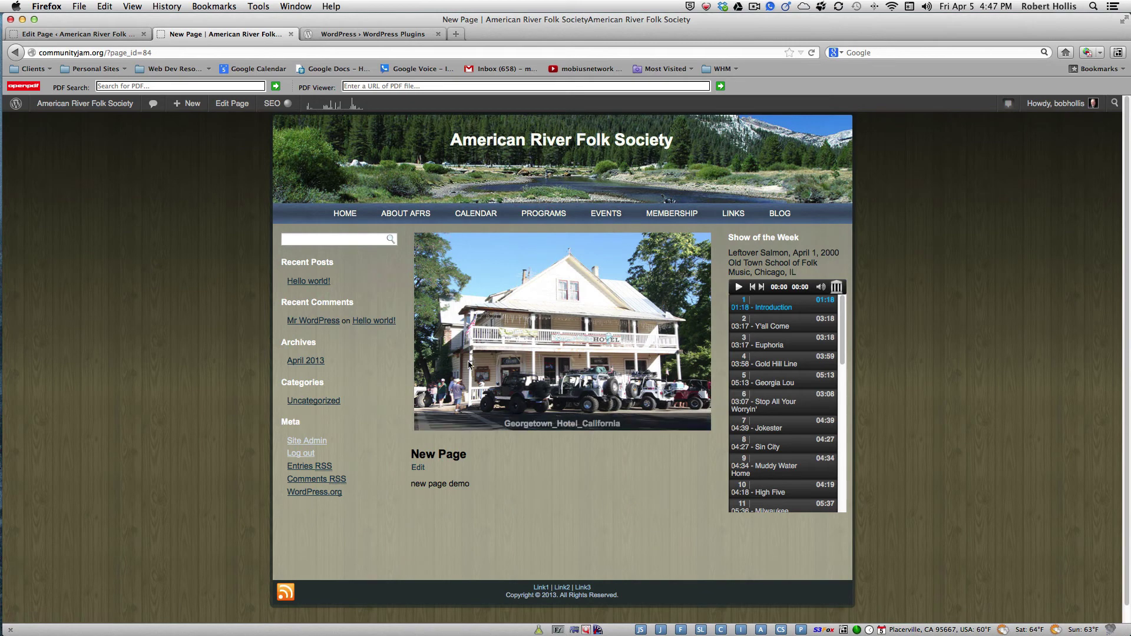
Open 'Random Georgetown Photos - Demo Only' from Slideshows > Slideshows for editing and scroll to its slides.
click(83, 35)
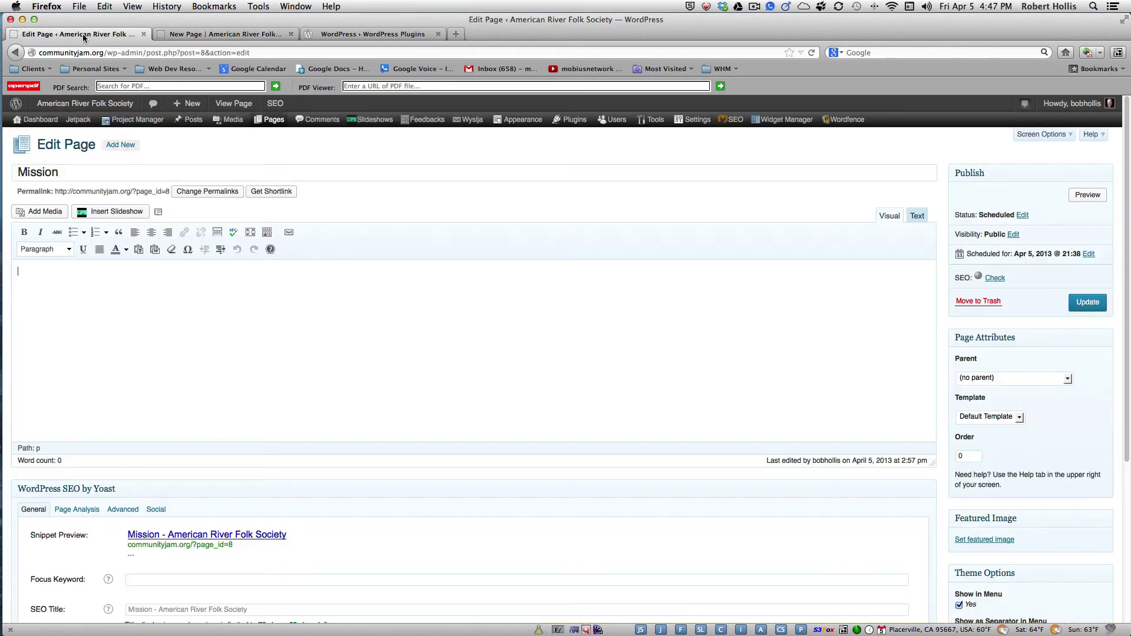
mouse_move(375, 123)
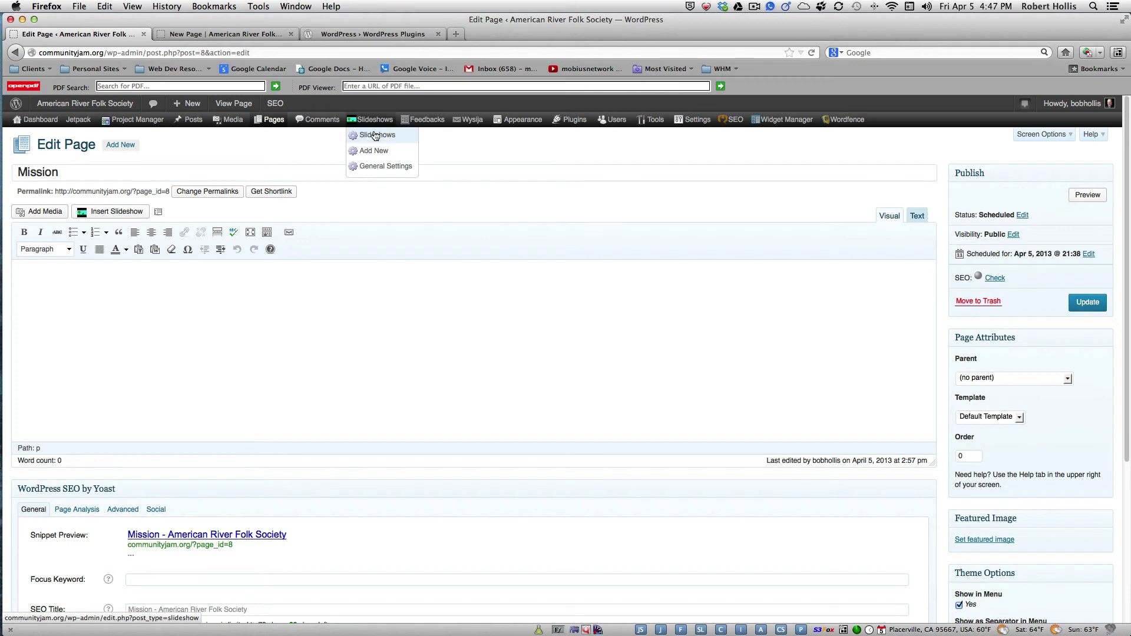
click(375, 136)
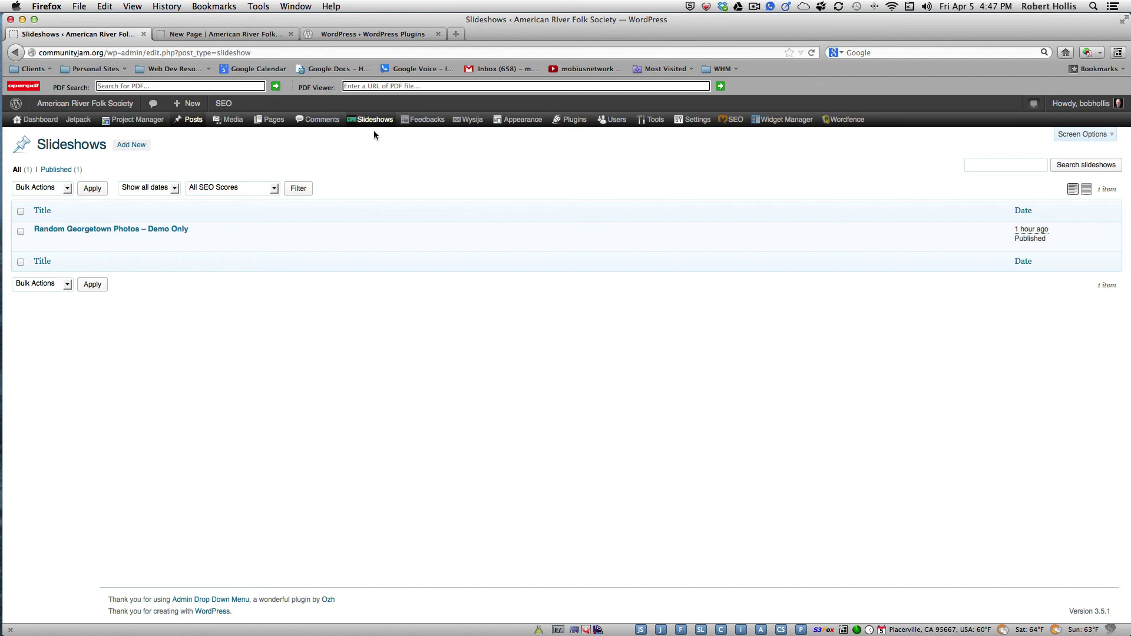
mouse_move(70, 230)
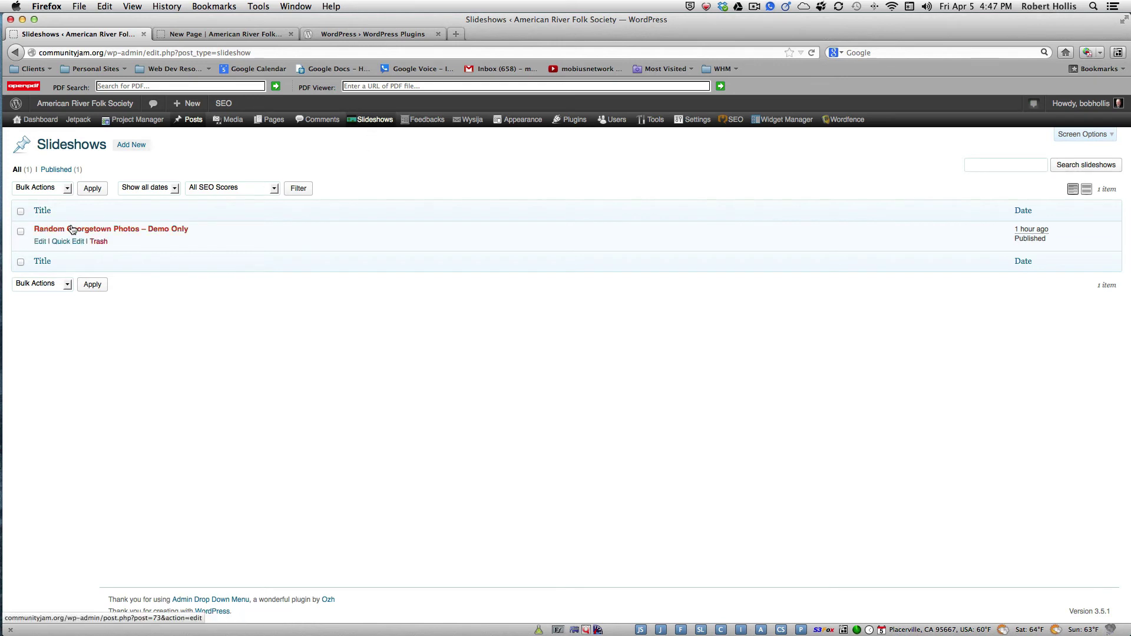
click(40, 243)
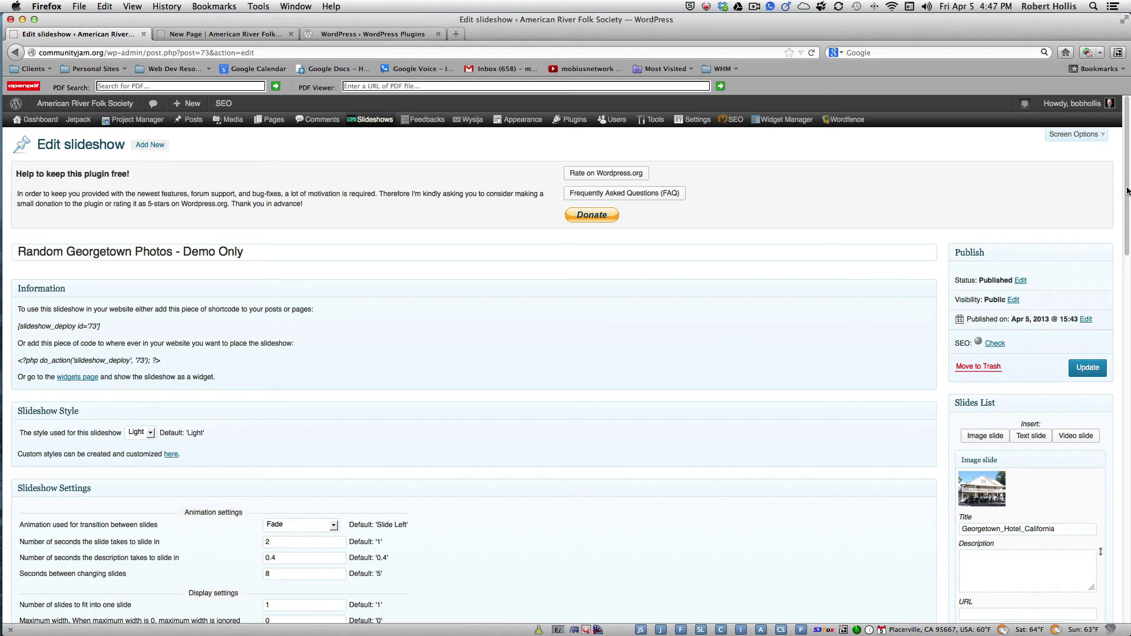
mouse_move(1126, 191)
mouse_down()
mouse_move(1126, 611)
mouse_move(1127, 203)
mouse_up()
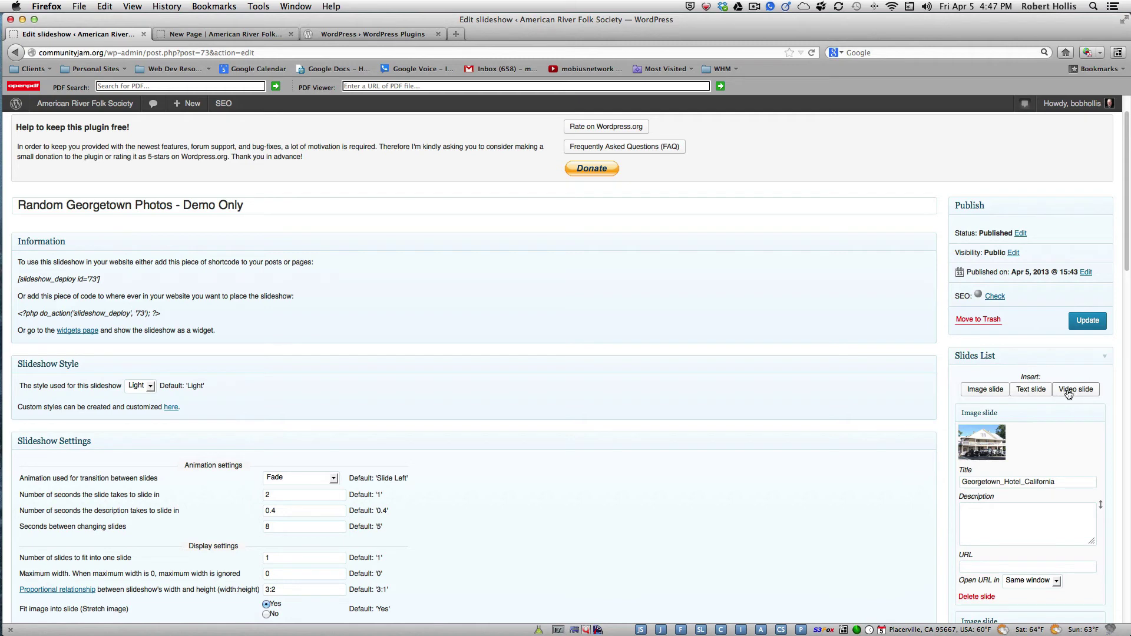
Start adding an image slide, browse the image library search, then close the search window.
click(984, 390)
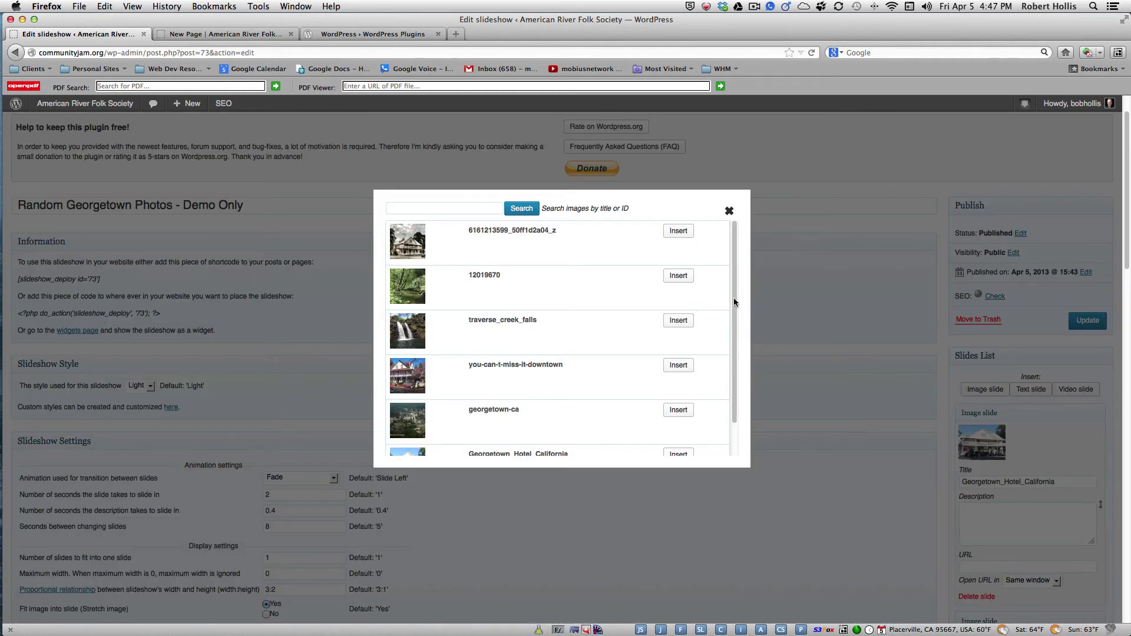
drag(733, 298, 743, 267)
click(521, 208)
drag(734, 331, 738, 406)
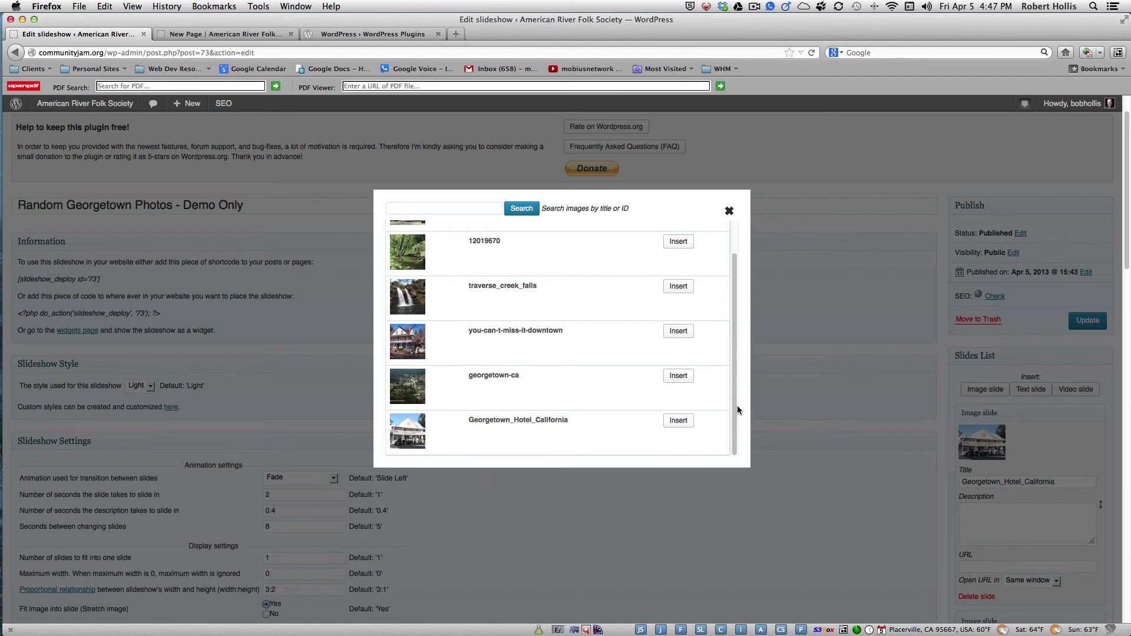
click(730, 211)
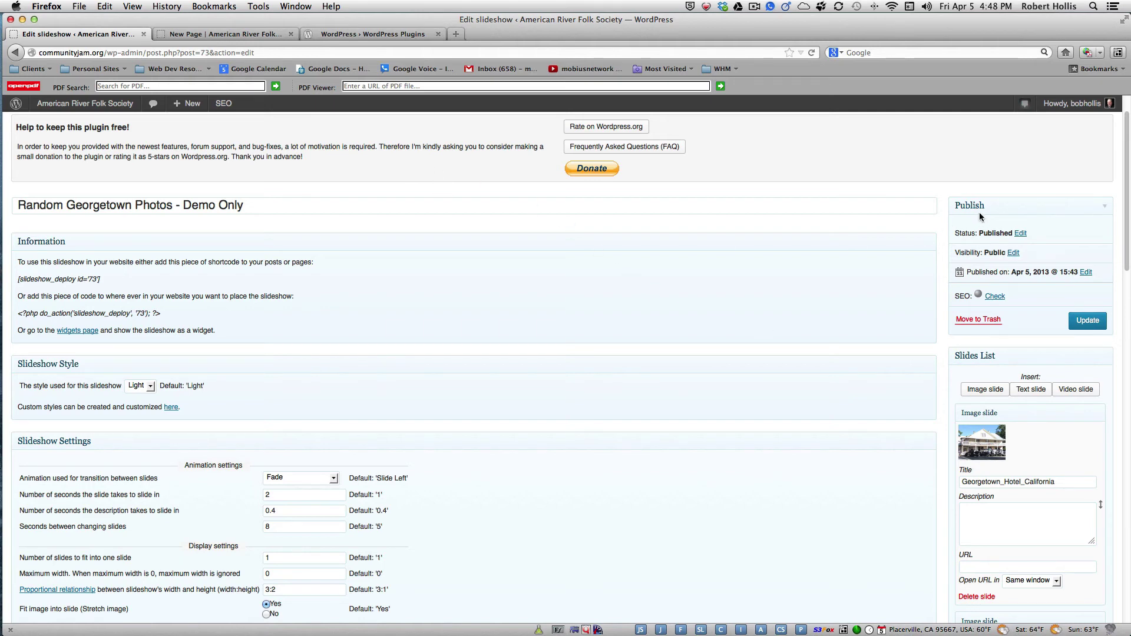
scroll(1127, 194, up, 2)
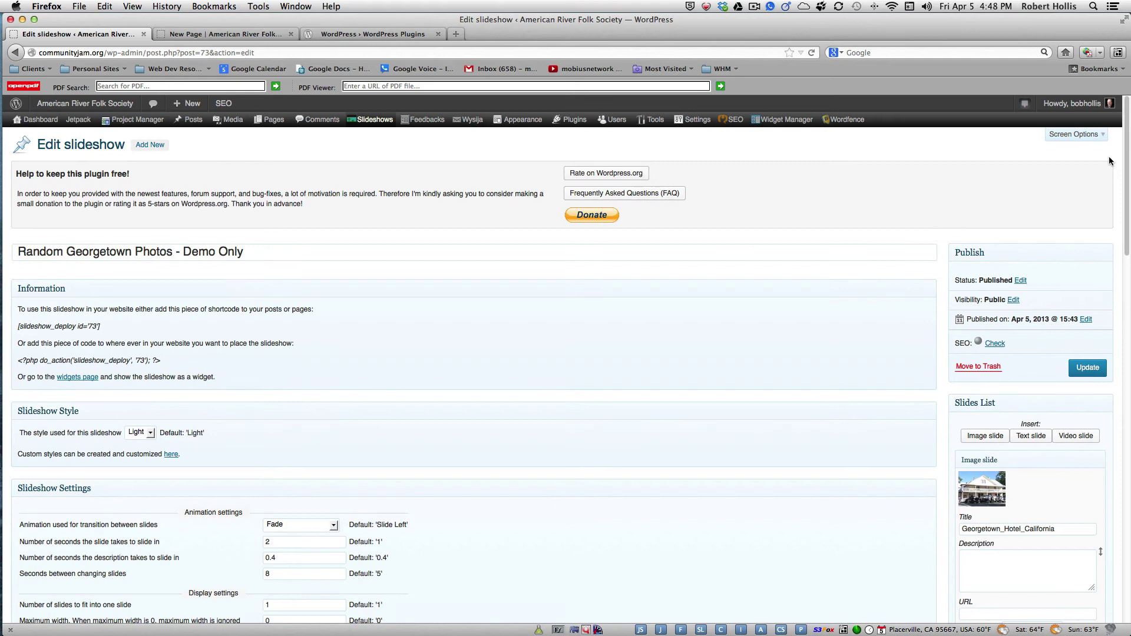
click(239, 37)
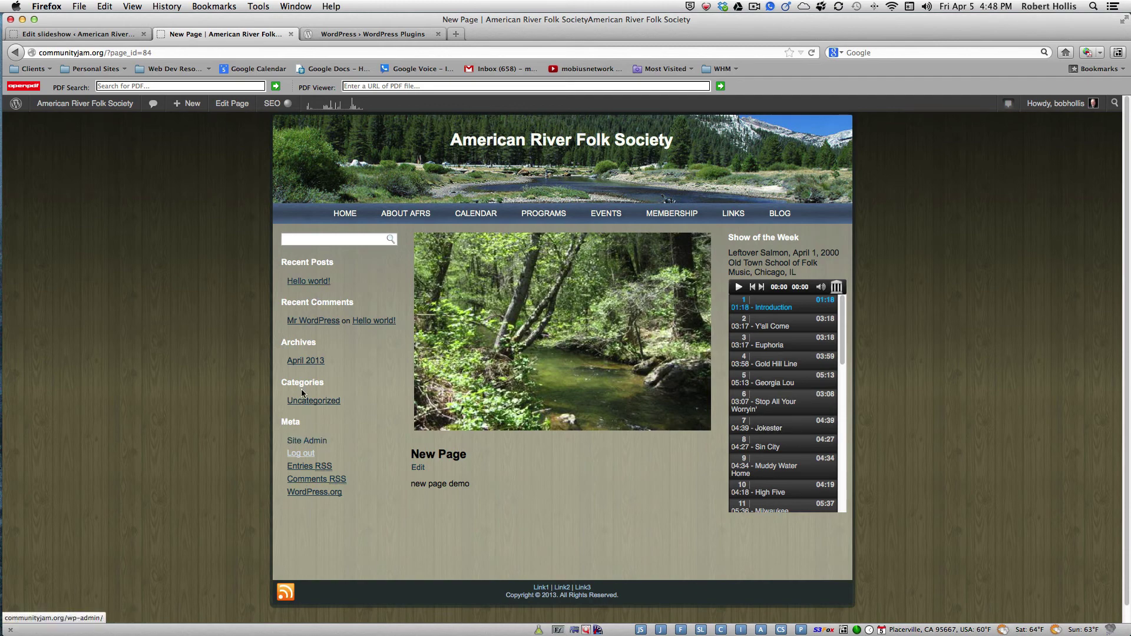
click(105, 33)
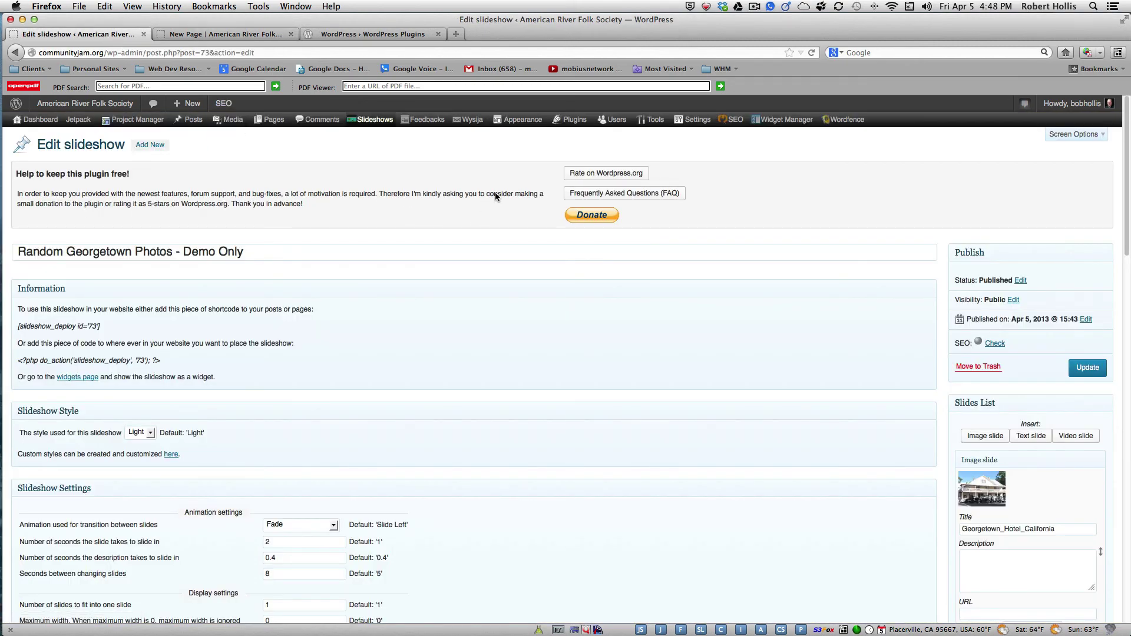
mouse_move(523, 121)
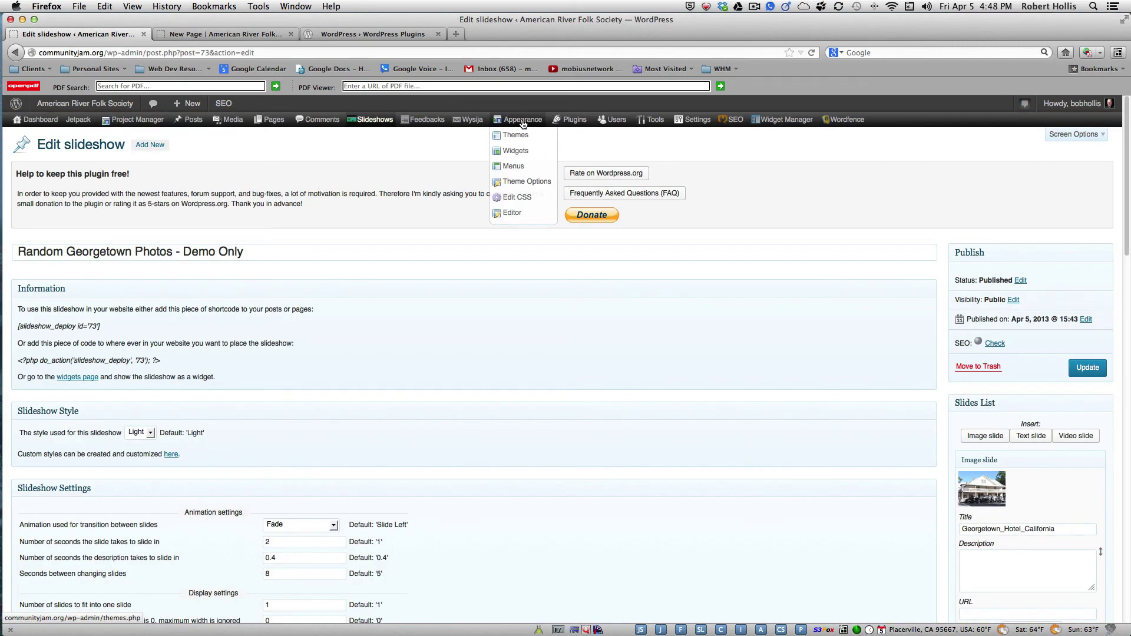
On the Widgets page, drag Recent Posts out of the Primary Widget Area.
click(520, 151)
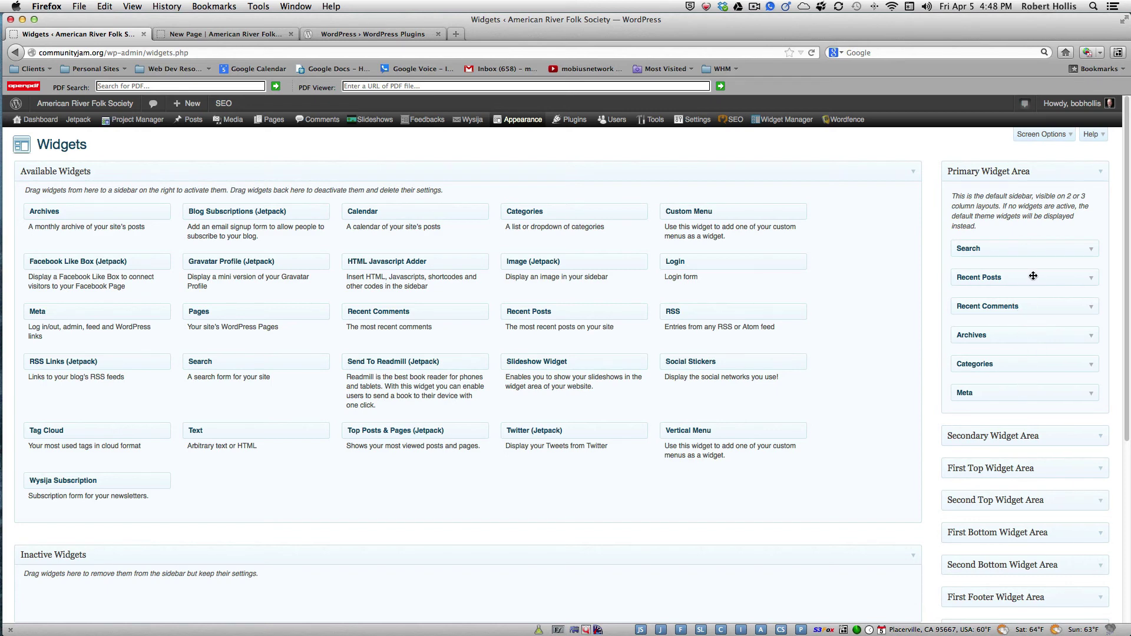
drag(1035, 276, 768, 281)
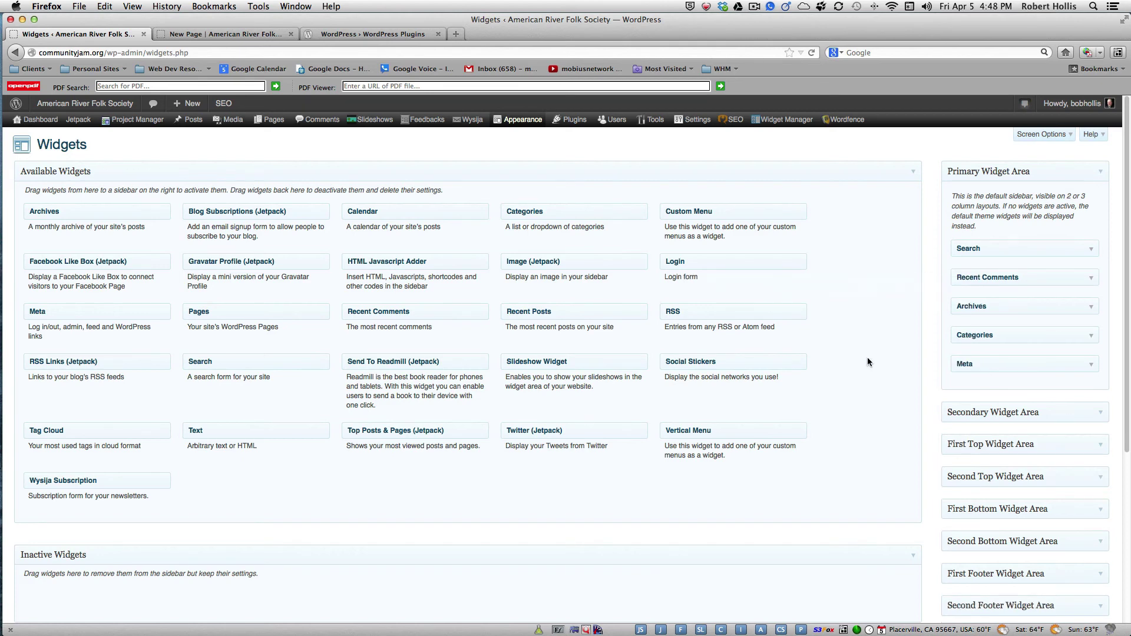
click(1100, 408)
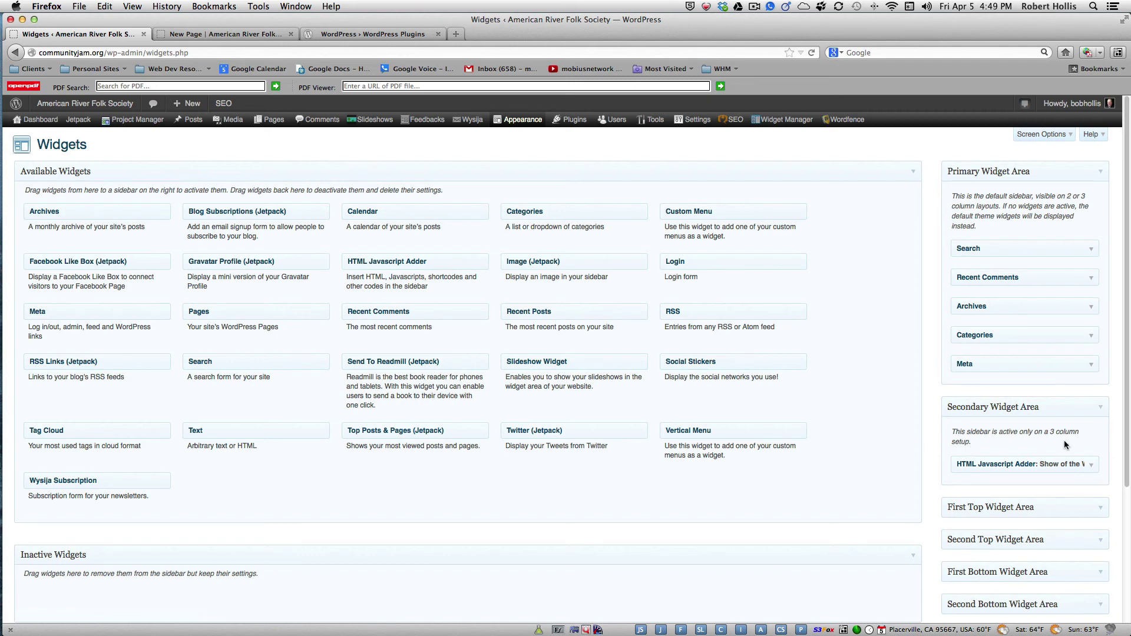
drag(1128, 367, 1128, 486)
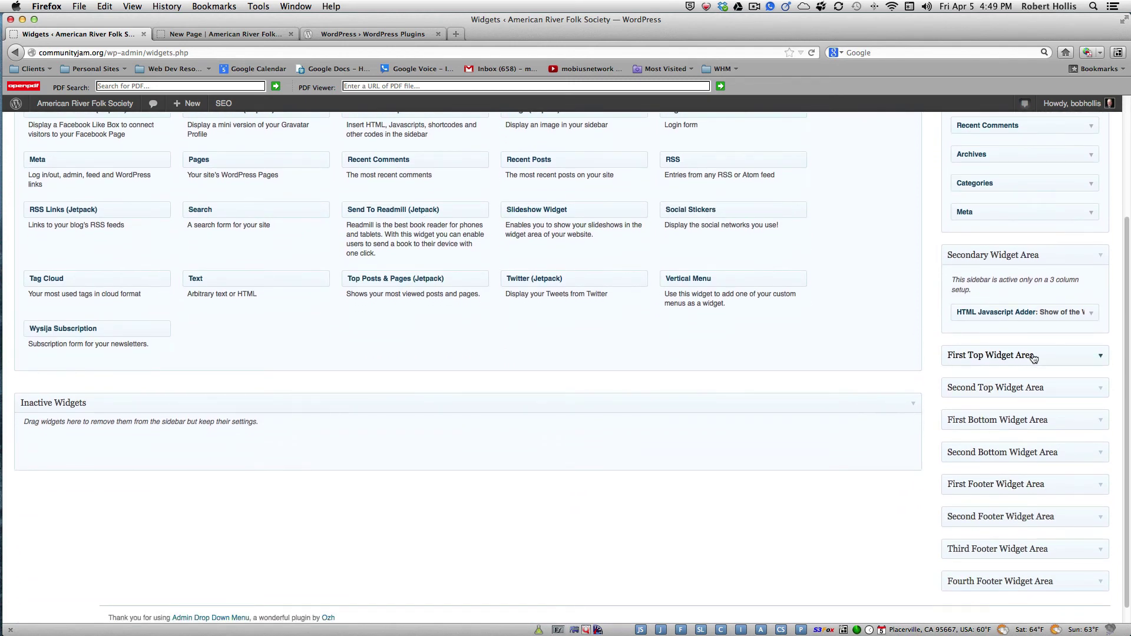
Set the First Top Widget Area's Slideshow Widget to 'Random Georgetown Photos - Demo Only'.
click(1089, 355)
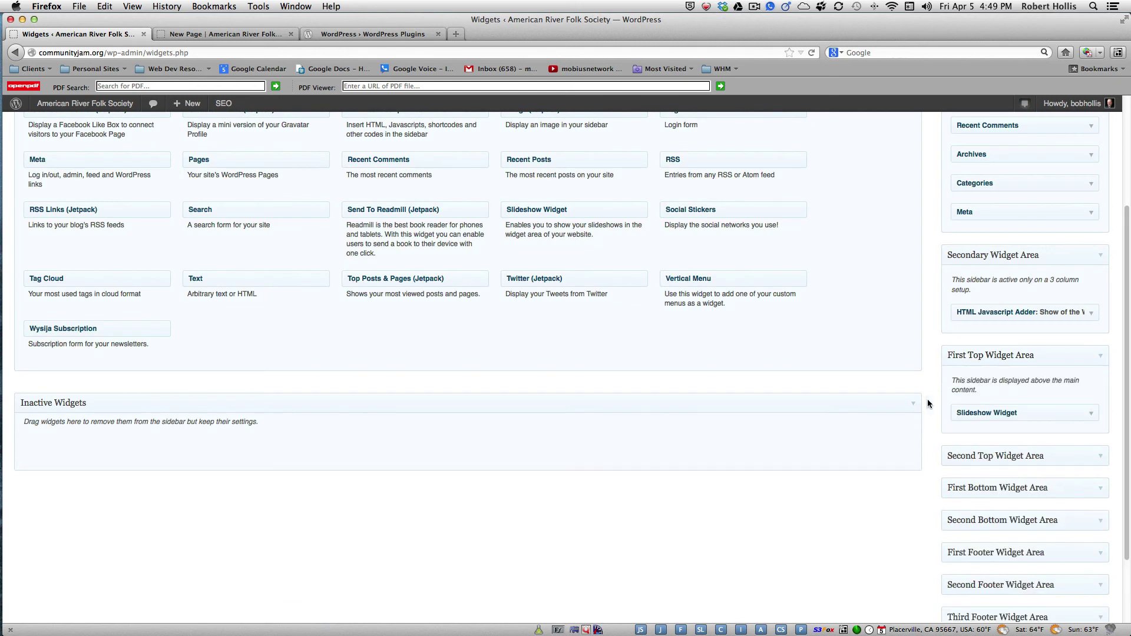
click(1091, 415)
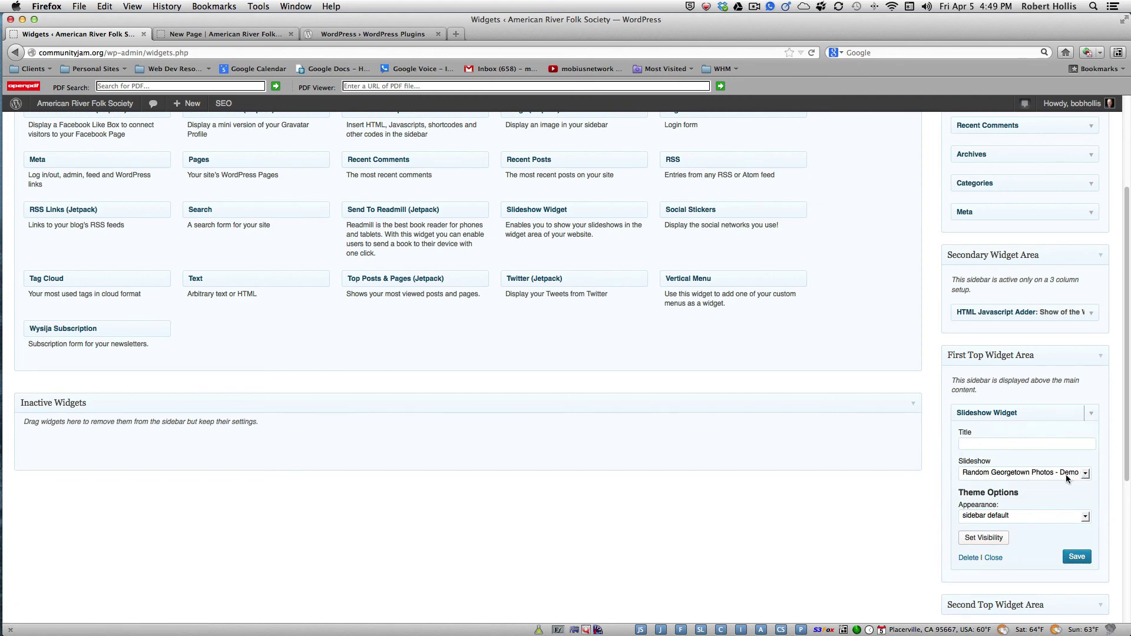
click(1084, 473)
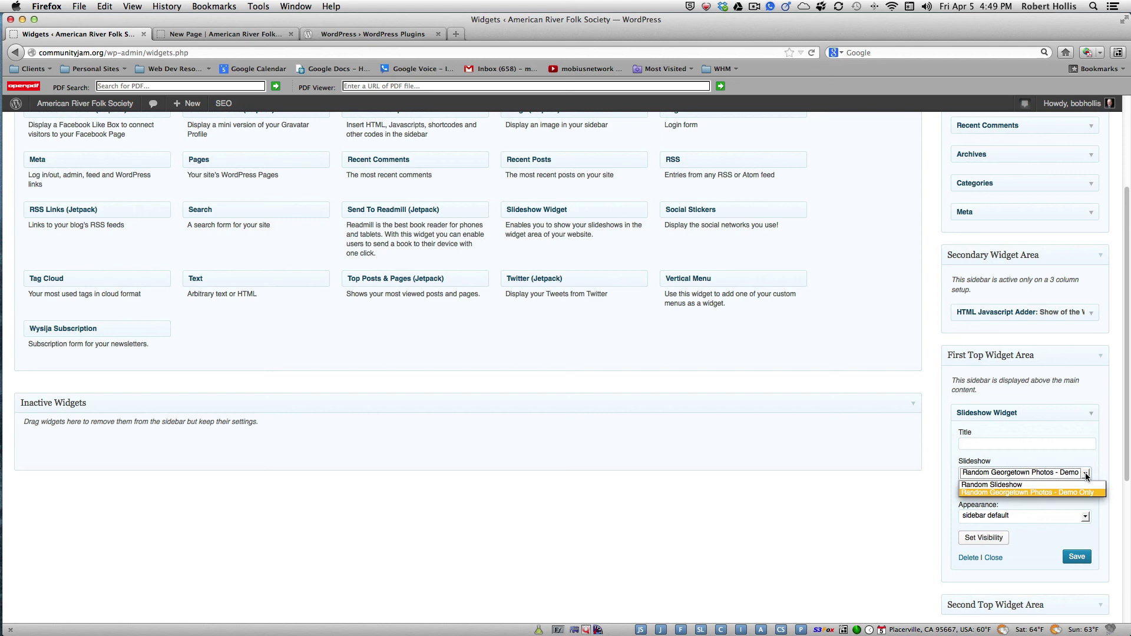
click(1020, 493)
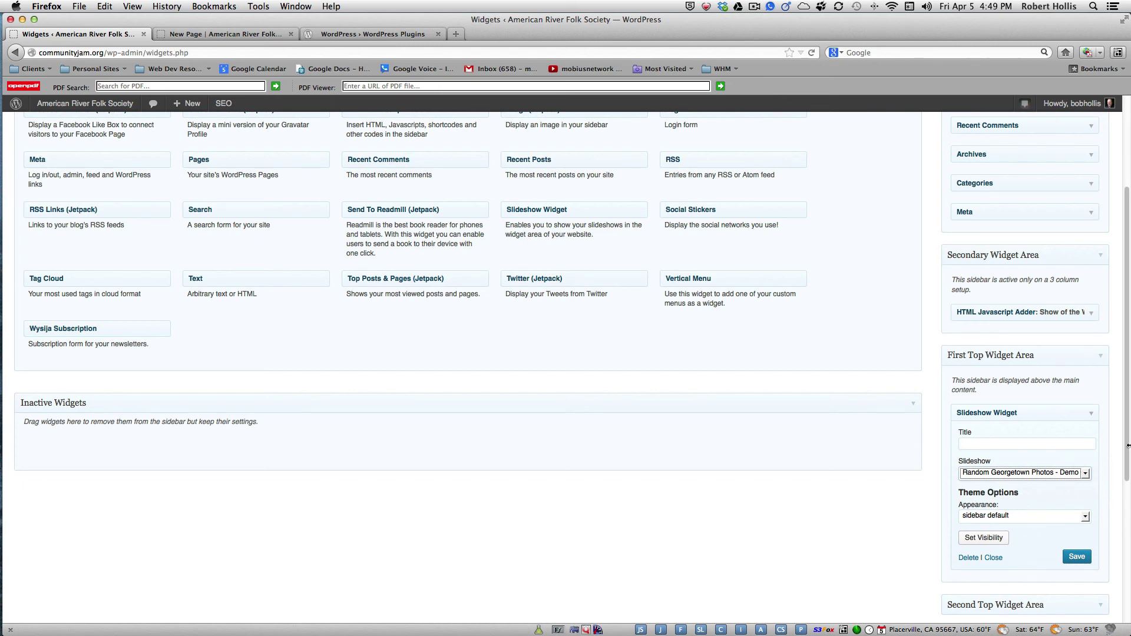
scroll(1126, 424, down, 3)
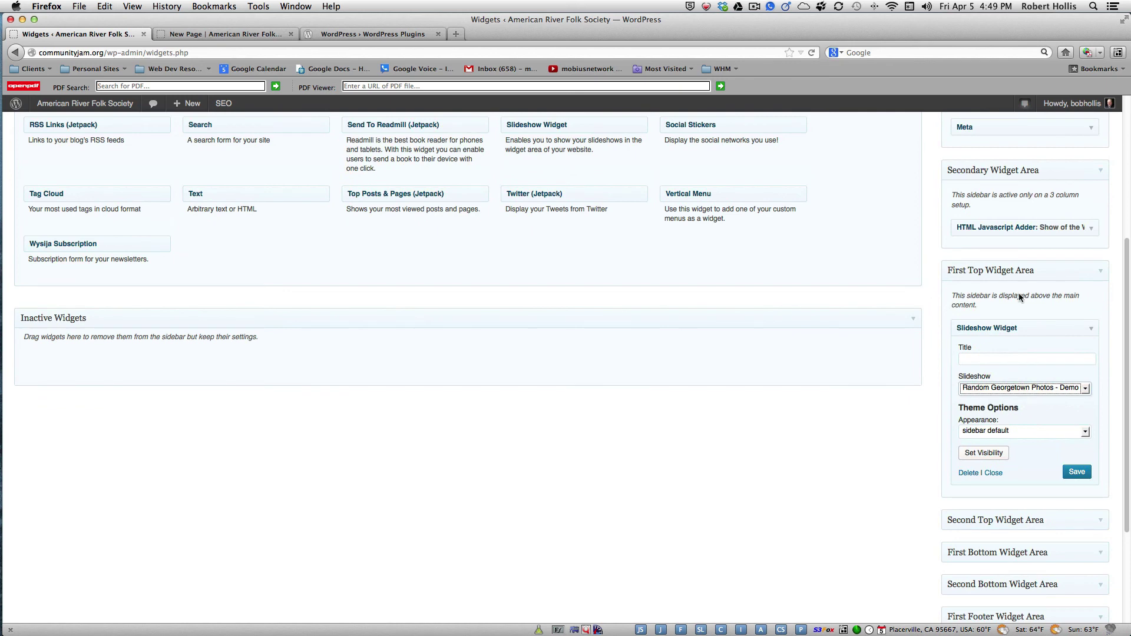
Review the Random Georgetown Photos slideshow settings, then view New Page with the slideshow running.
scroll(1126, 390, up, 7)
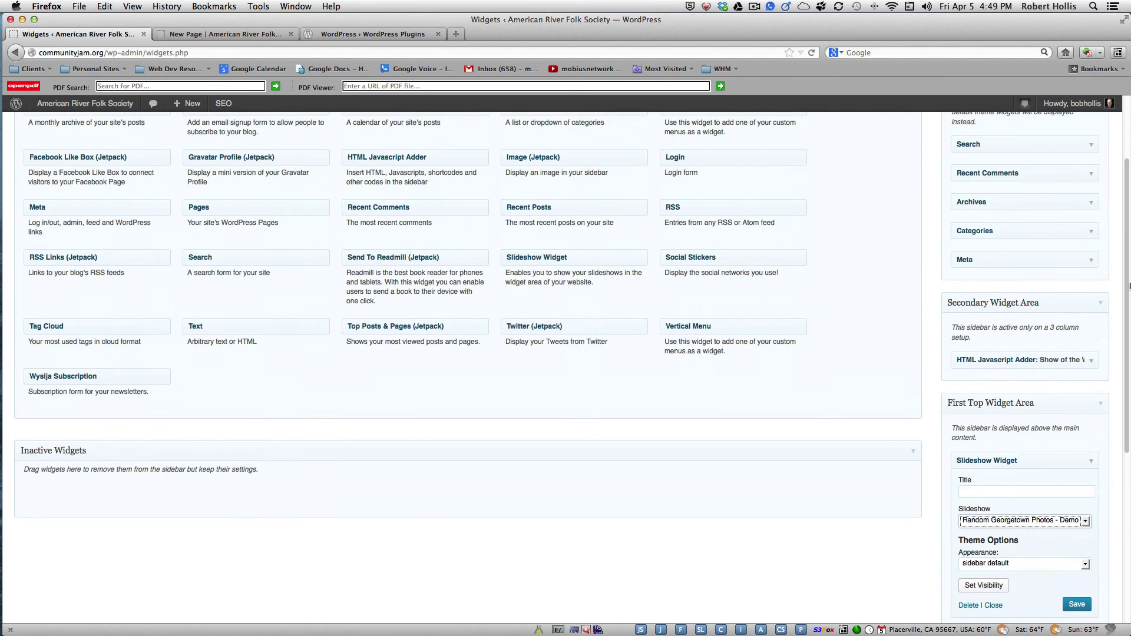
mouse_move(371, 120)
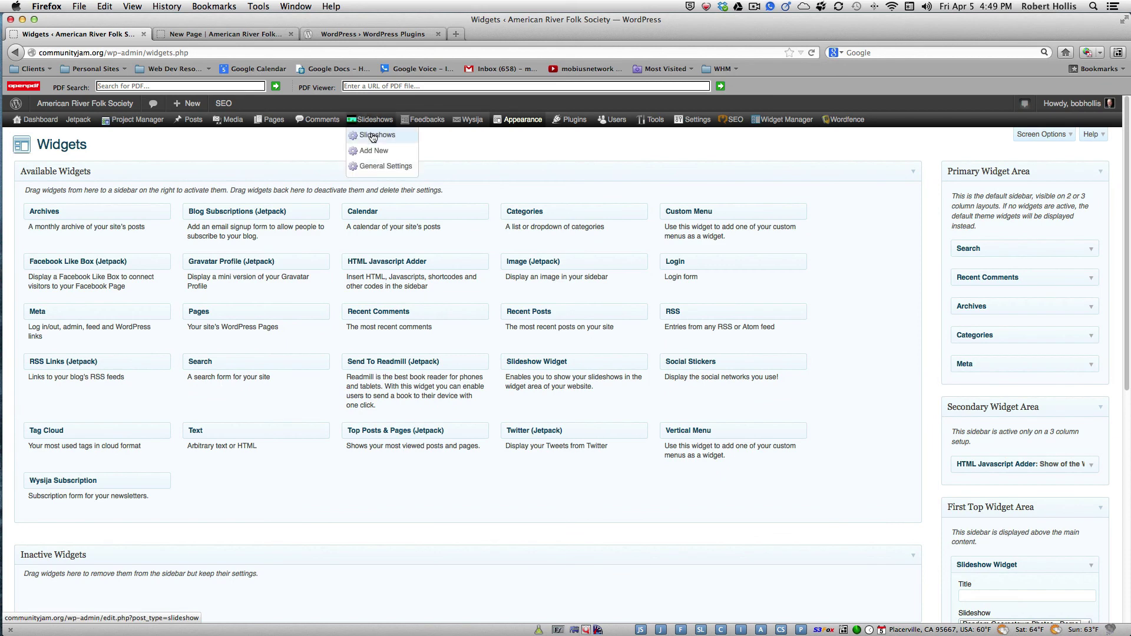
click(373, 136)
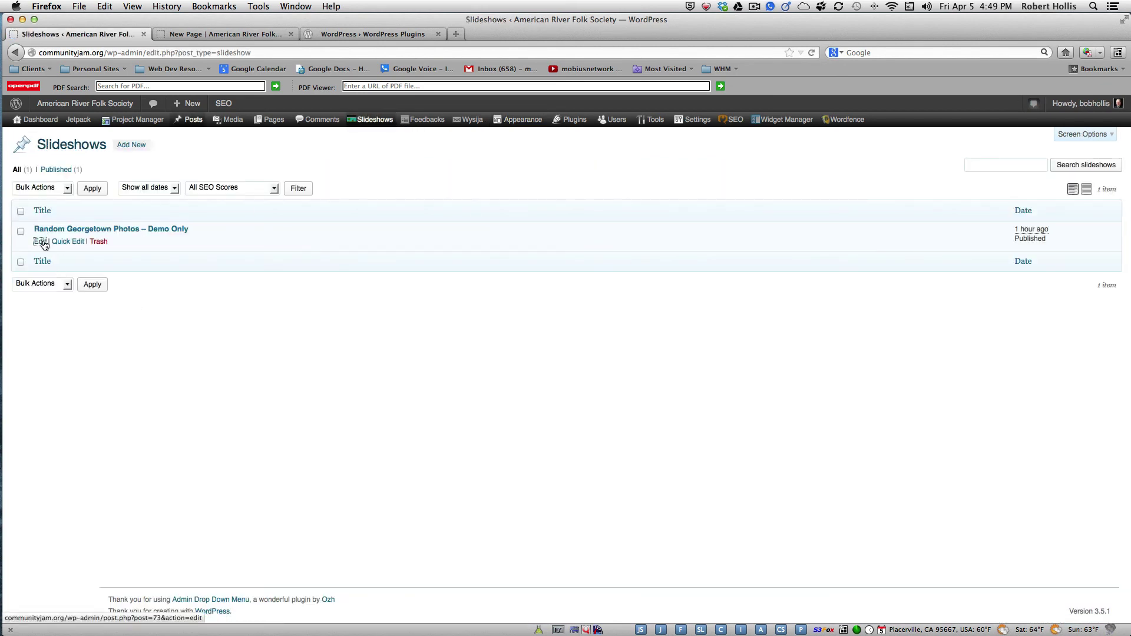
click(43, 242)
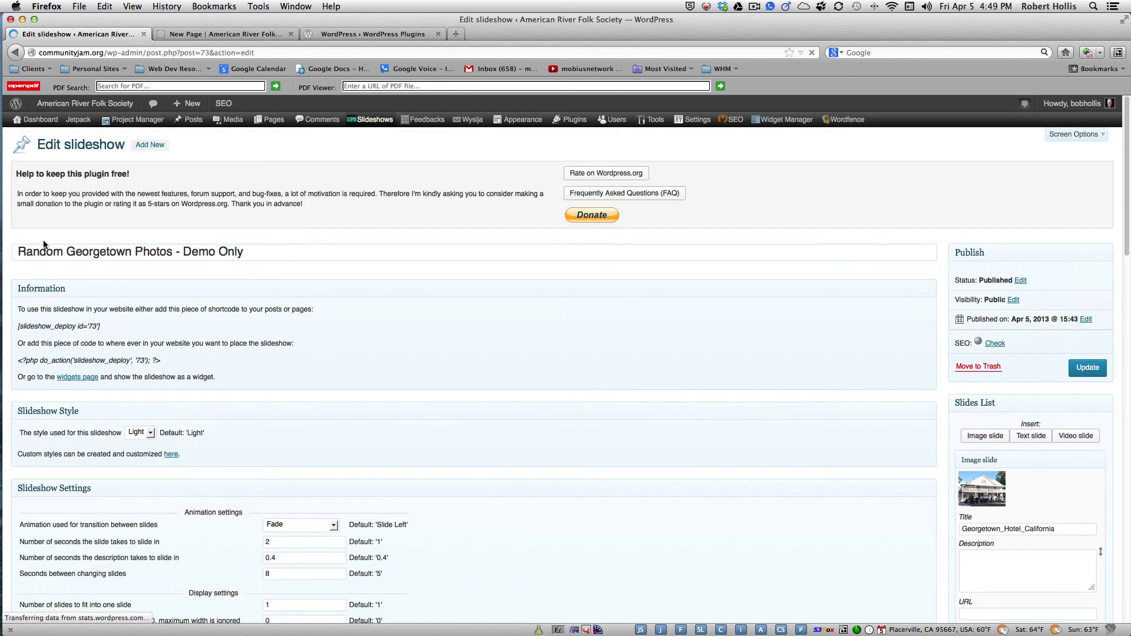
drag(1128, 219, 1129, 287)
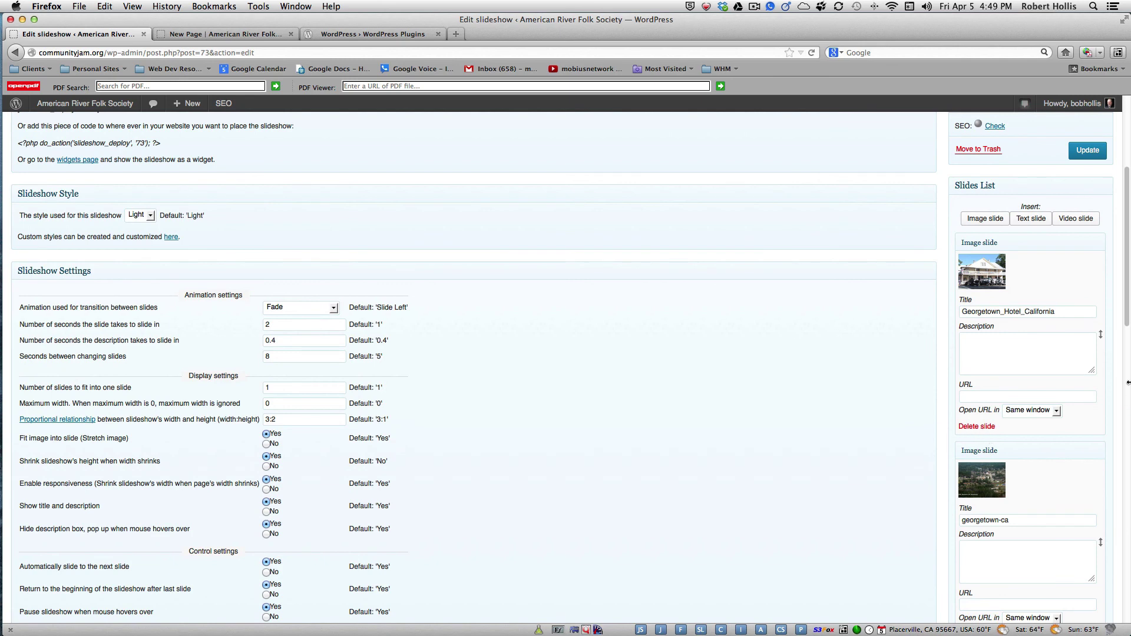
drag(1125, 290, 1128, 154)
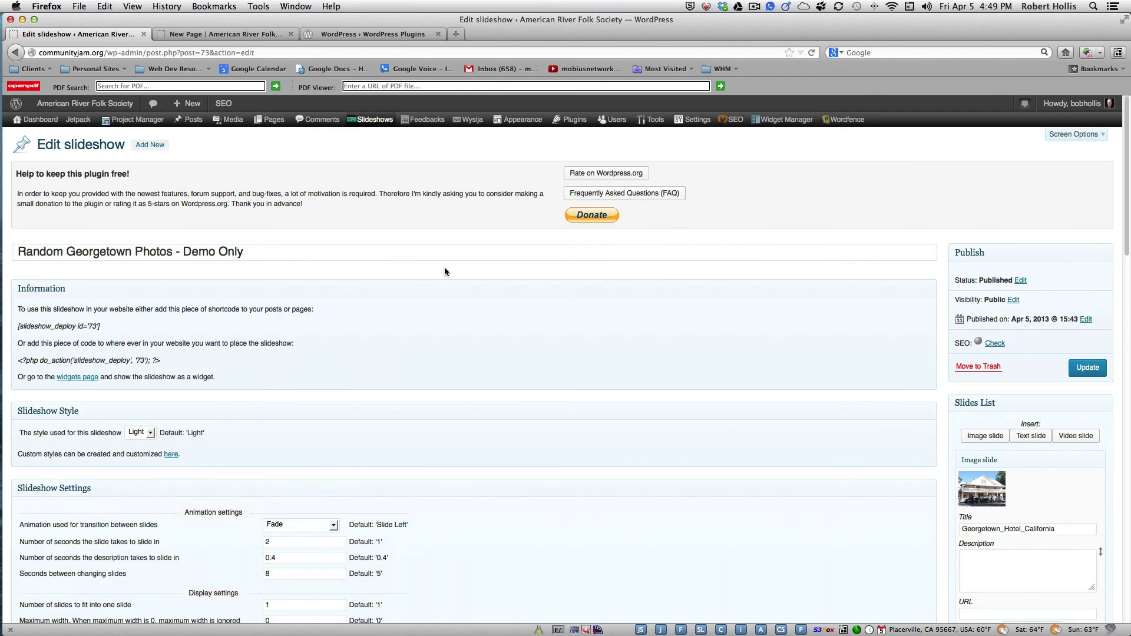
click(200, 34)
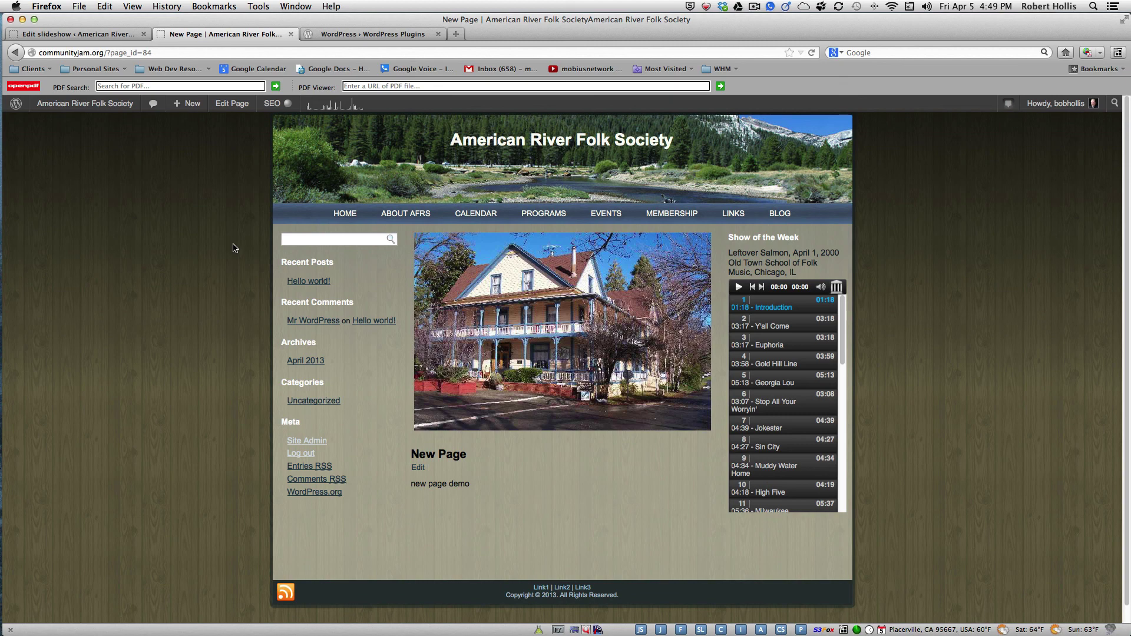
Mark the Tumblr Importer plugin as a Favorite in the WordPress.org plugin directory.
click(371, 34)
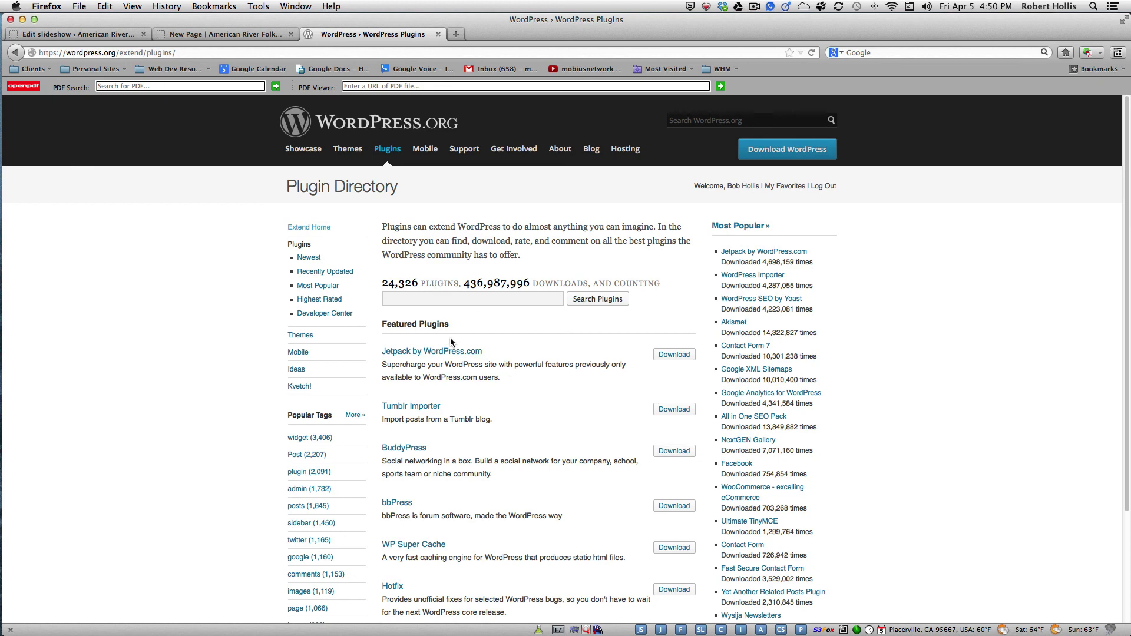
click(420, 409)
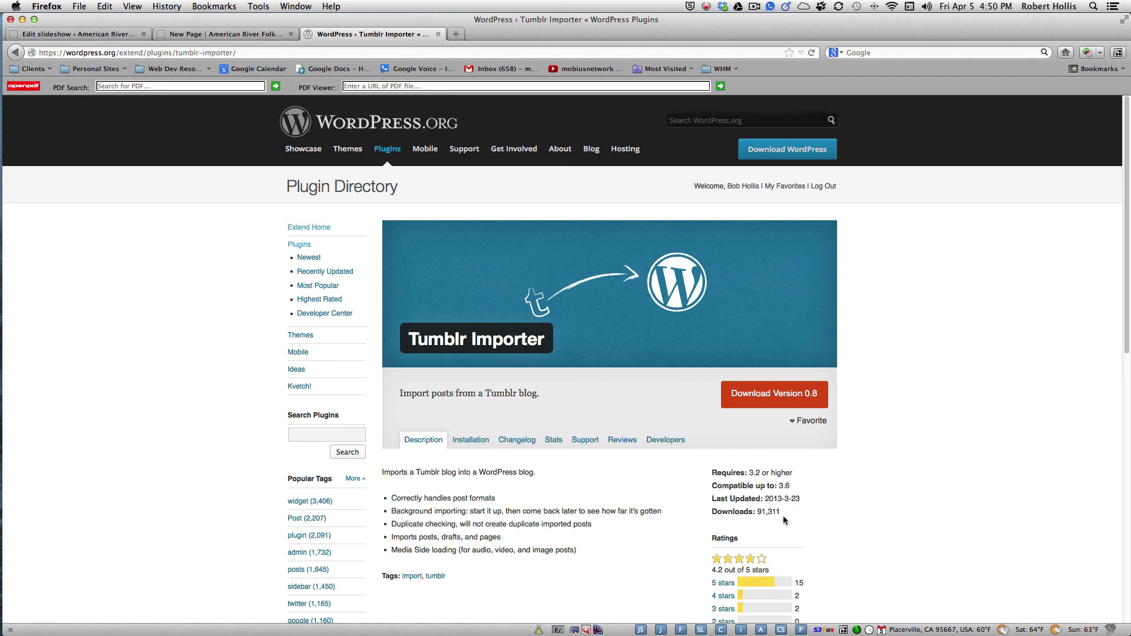
click(809, 422)
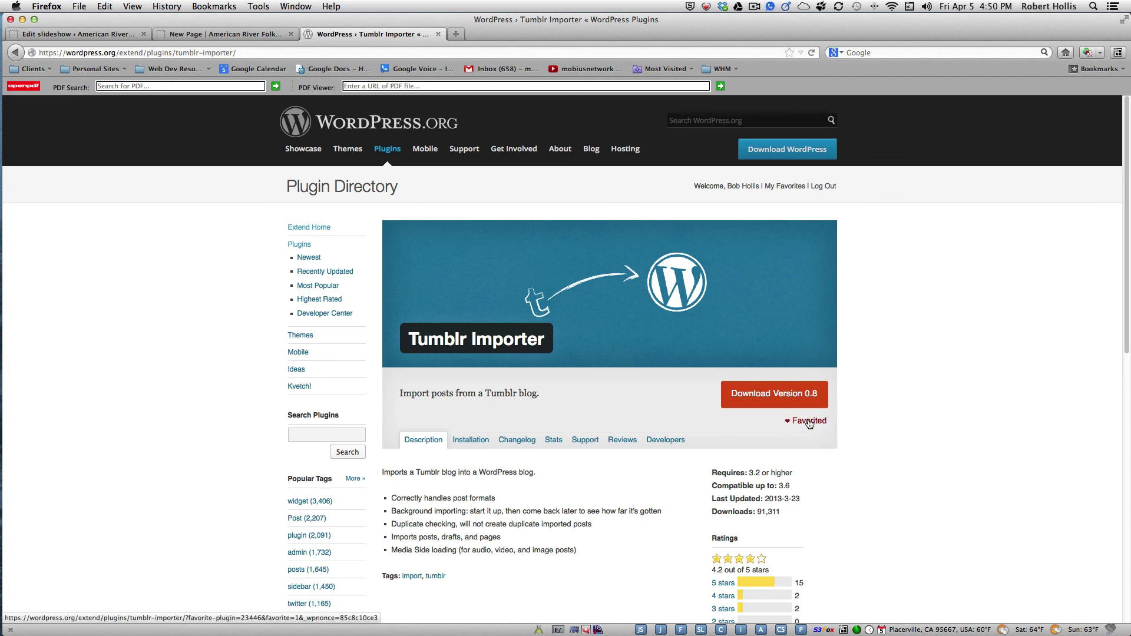
From the dashboard's Add New Plugins screen, list the 65 WordPress.org favorites and scroll through them.
click(114, 36)
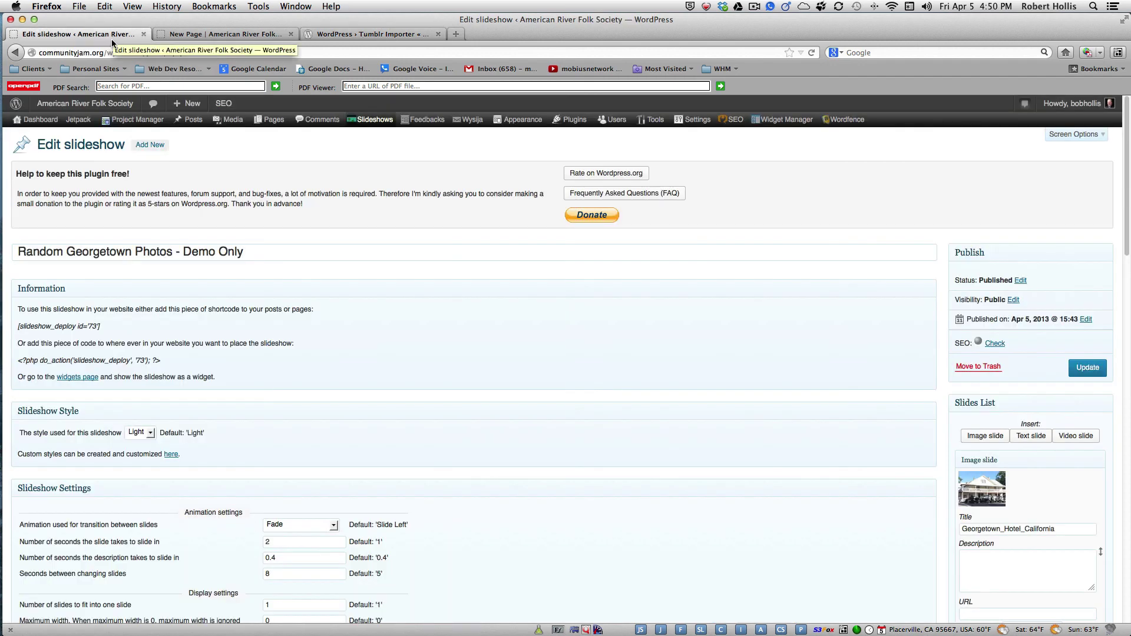
mouse_move(563, 127)
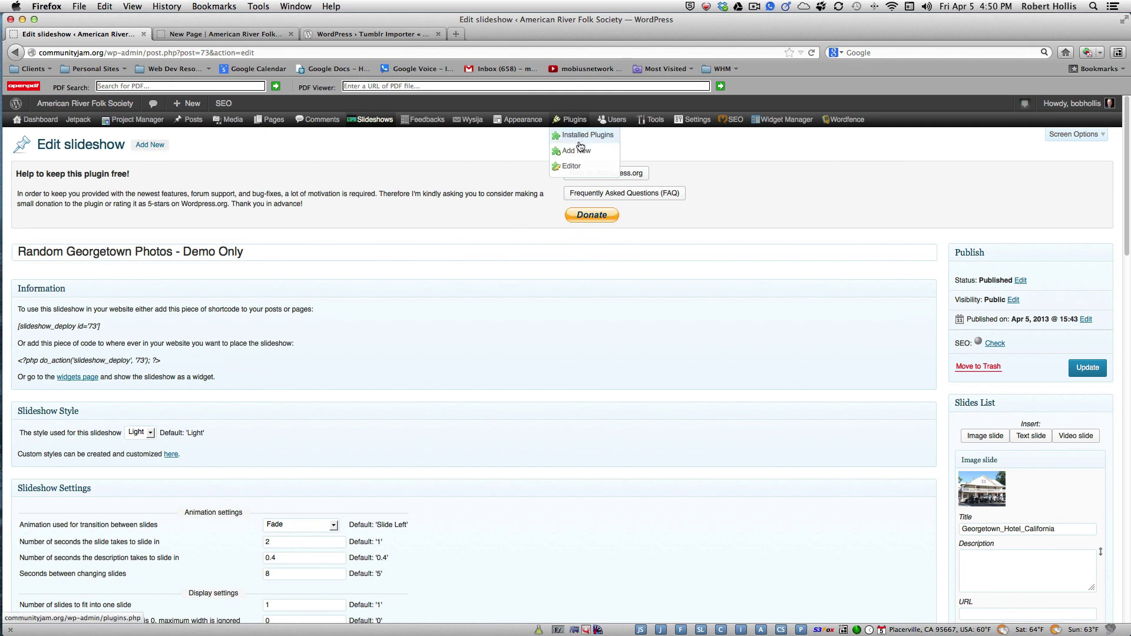
click(581, 151)
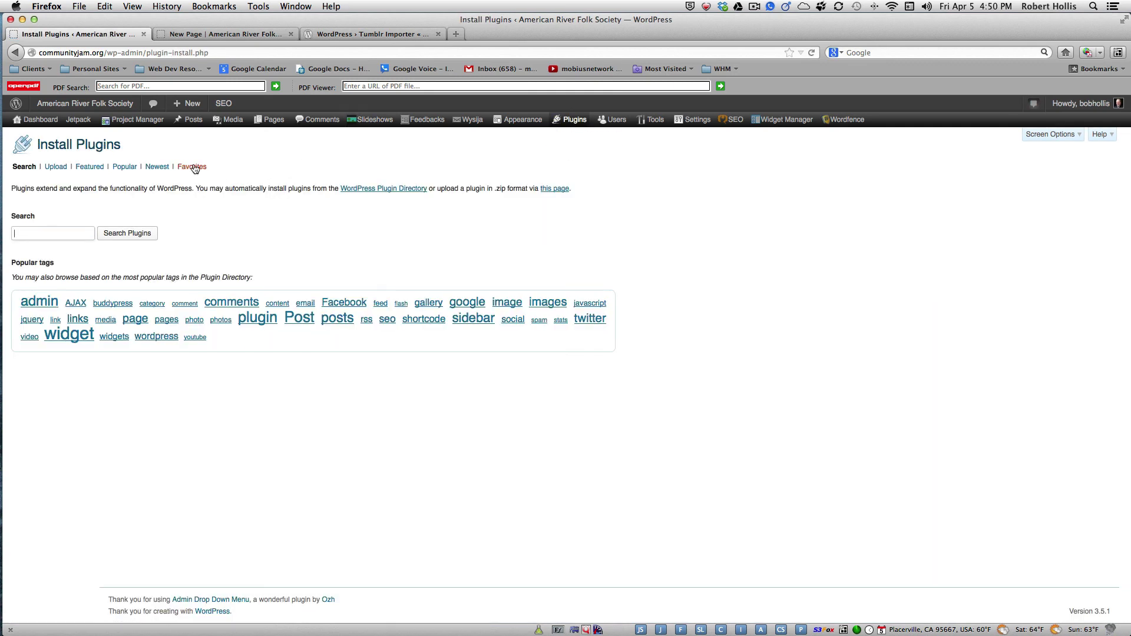
click(193, 168)
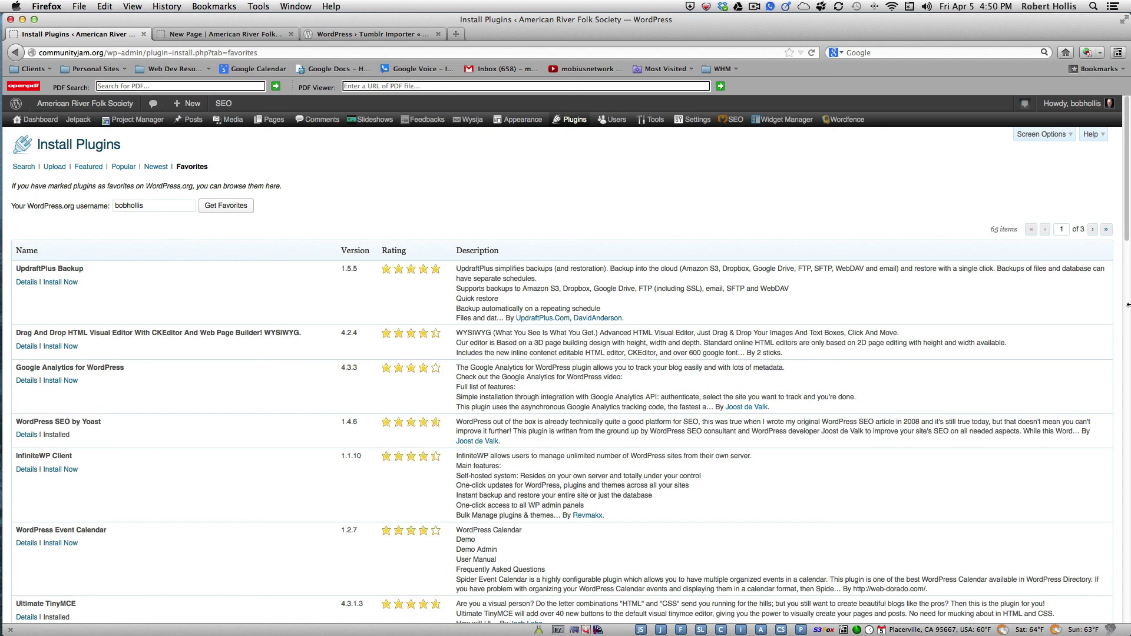
drag(1125, 216, 1129, 353)
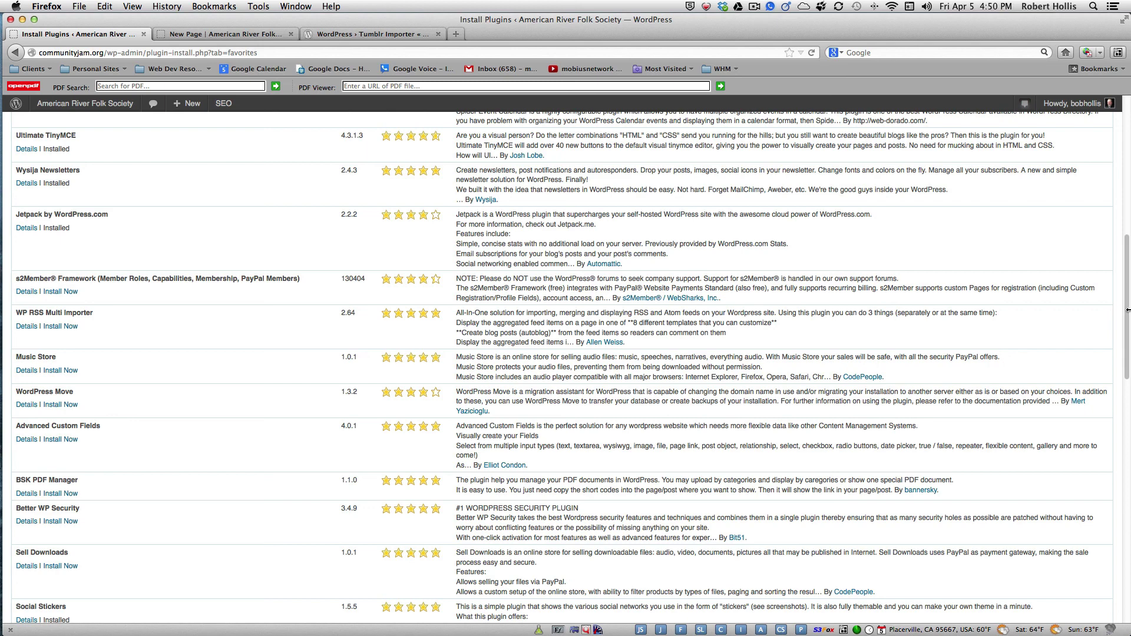
scroll(1128, 310, up, 15)
Go from the Tumblr Importer page back to the Plugin Directory's main page.
click(327, 37)
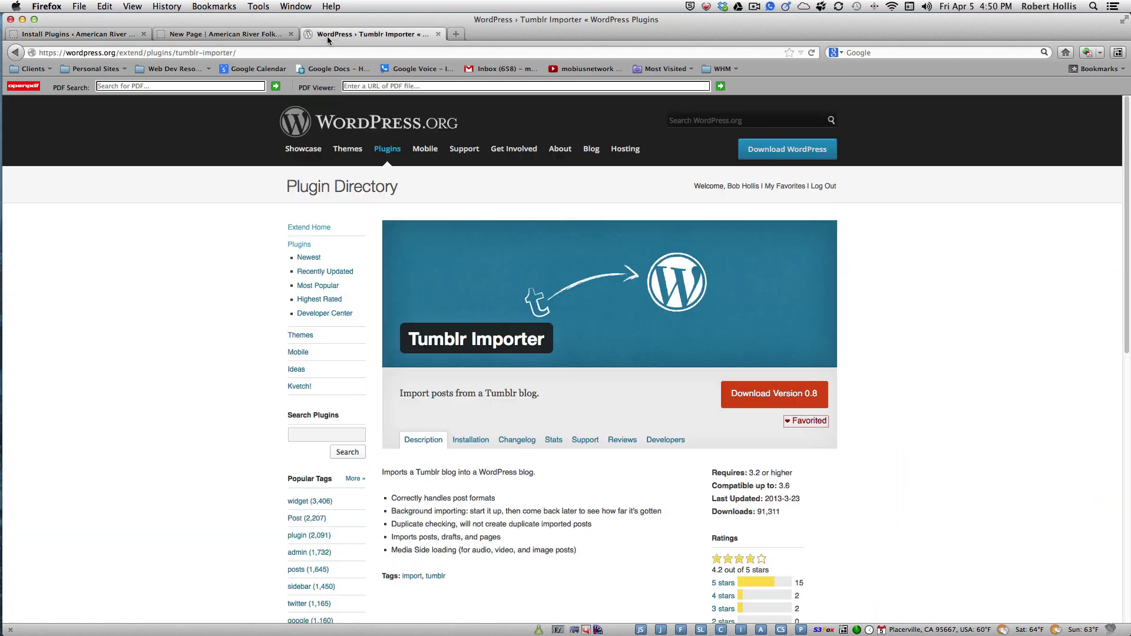
click(390, 151)
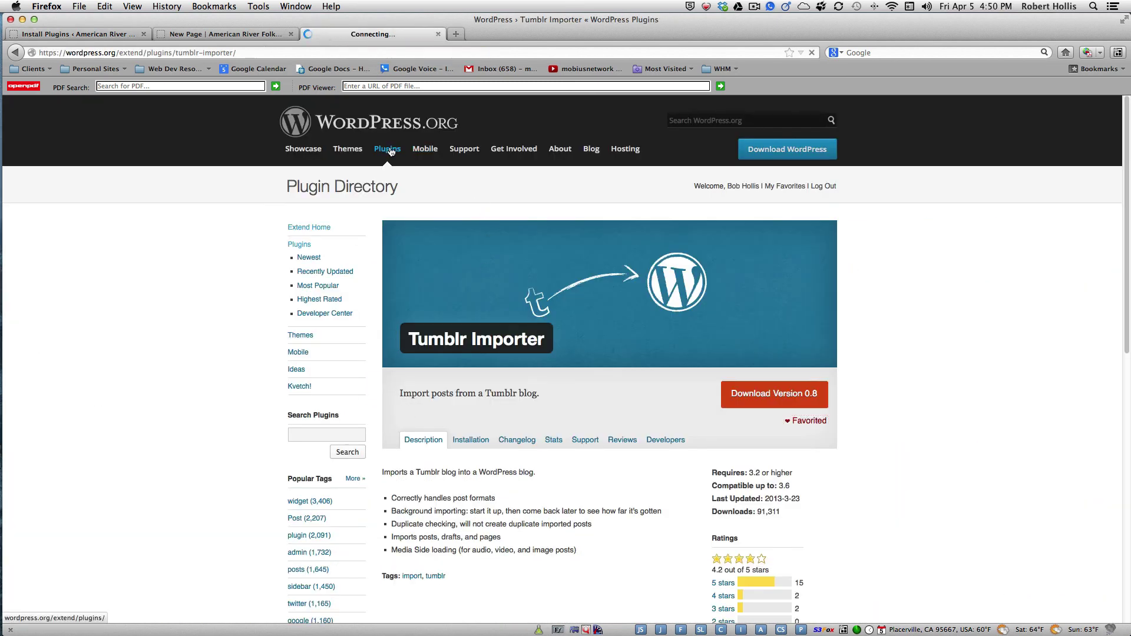